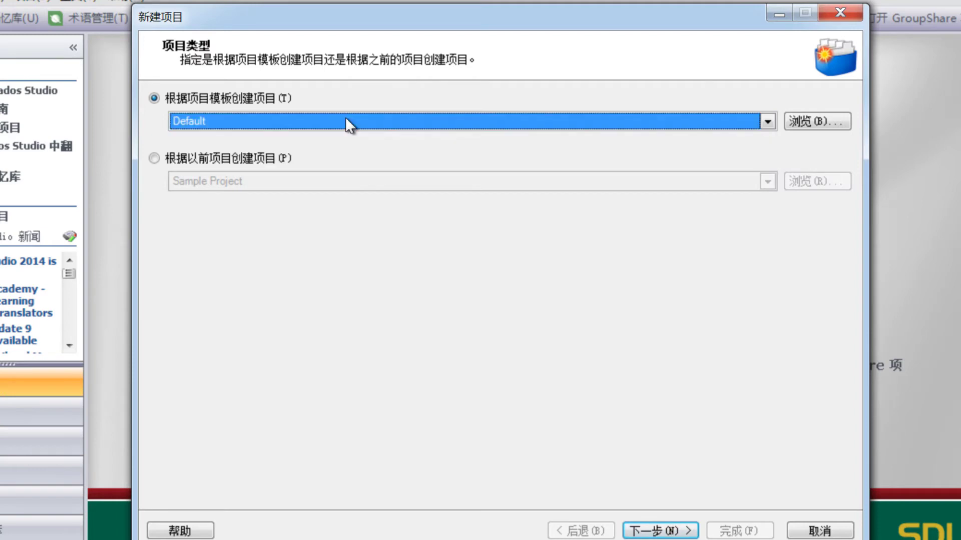
Step: Base the new project on the Default template and name it Test
{"action": "left_click", "coordinate": [665, 533]}
{"action": "left_click", "coordinate": [664, 533]}
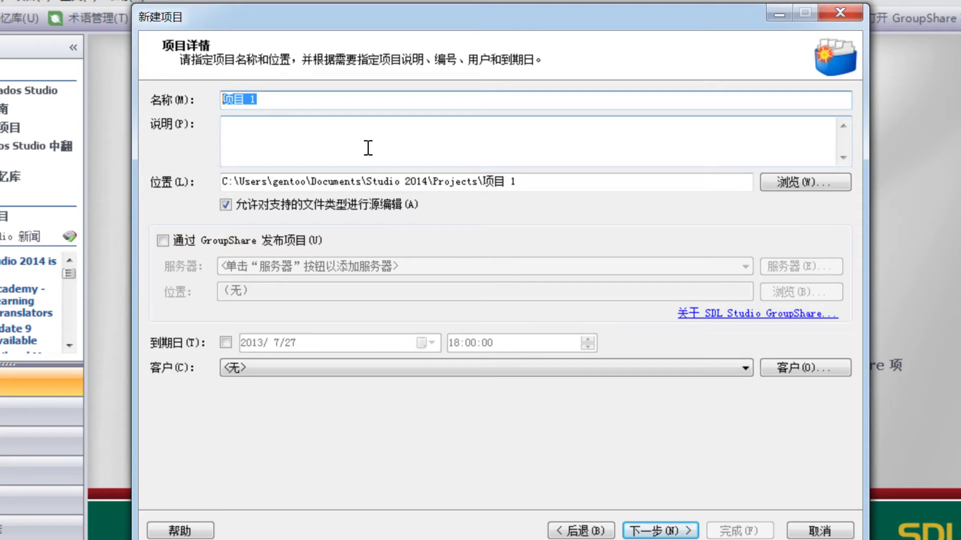
{"action": "type", "text": "Test"}
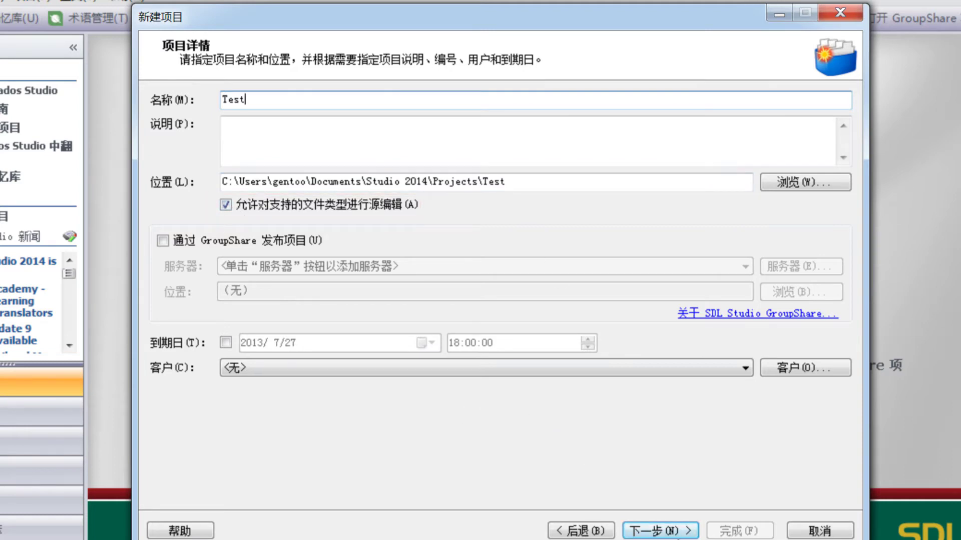
{"action": "left_click", "coordinate": [676, 531]}
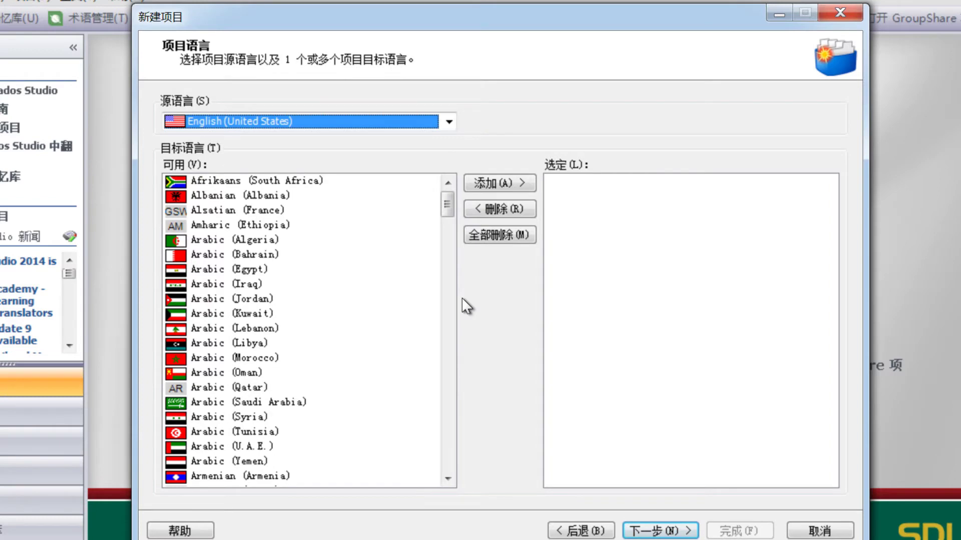
Step: Keep English (United States) as the project's source language and add Chinese (Simplified, PRC) as the target language
{"action": "left_click", "coordinate": [448, 121]}
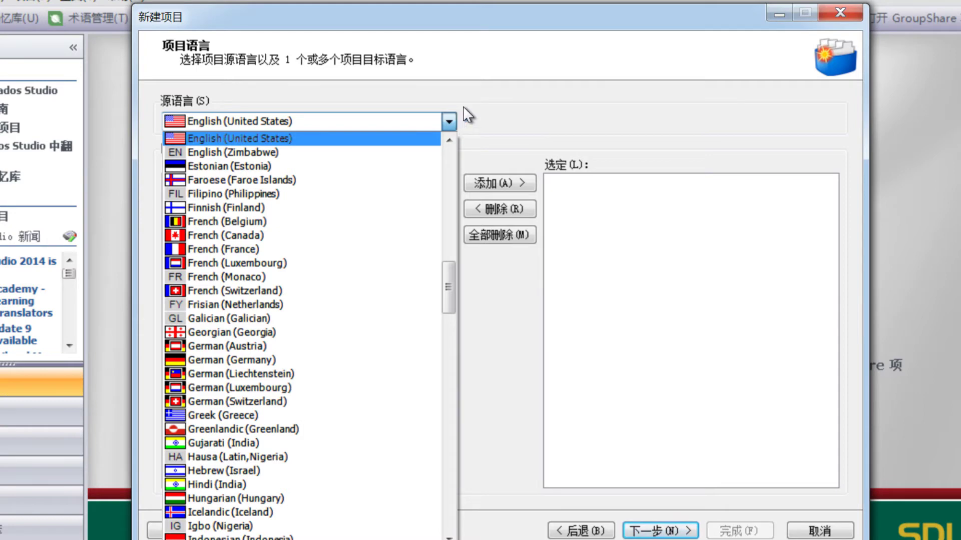
{"action": "left_click", "coordinate": [488, 102]}
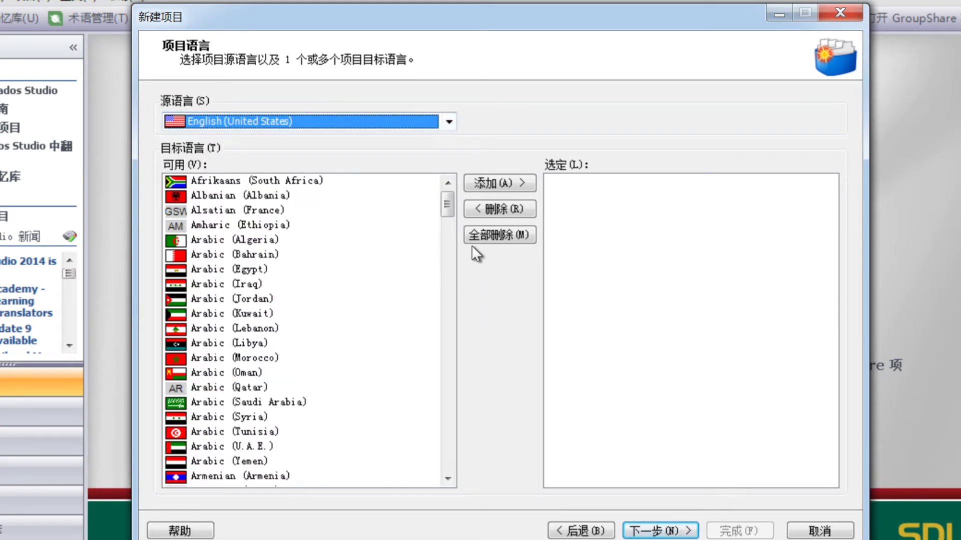
{"action": "left_click_drag", "start_coordinate": [447, 198], "coordinate": [450, 240]}
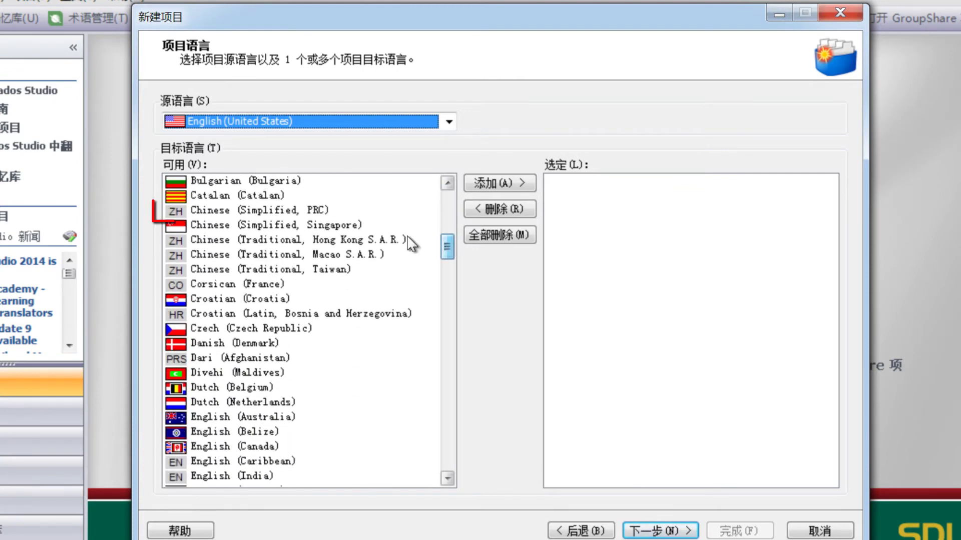
{"action": "left_click", "coordinate": [315, 214]}
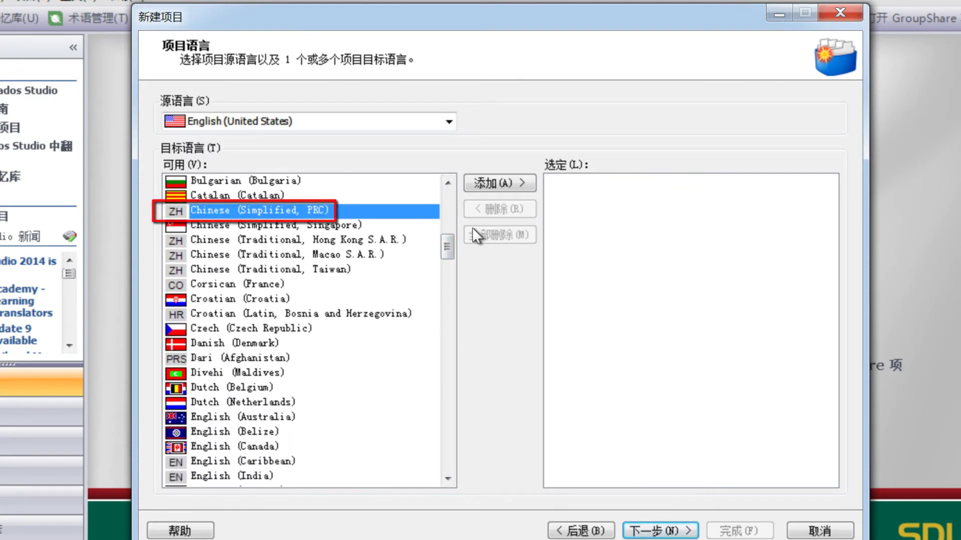
{"action": "left_click", "coordinate": [497, 184]}
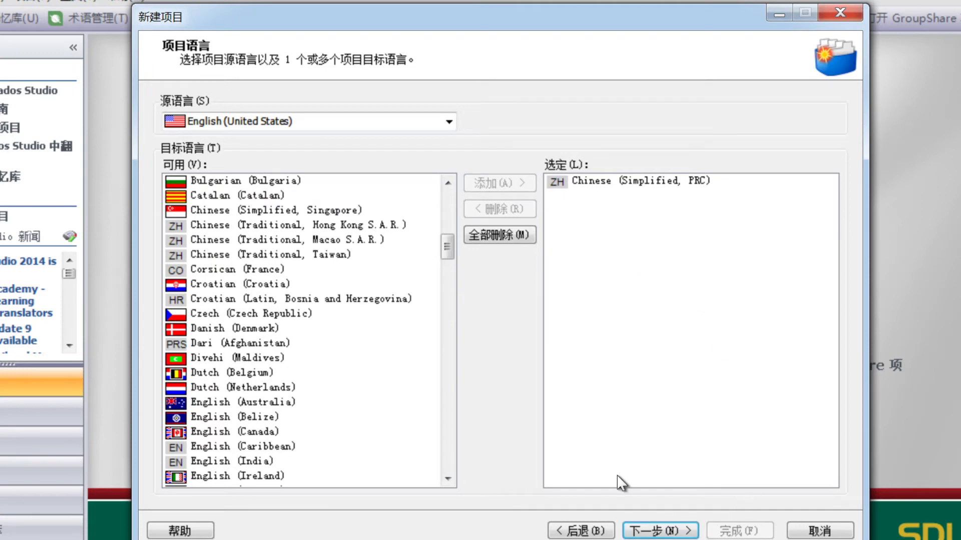
{"action": "left_click", "coordinate": [673, 529]}
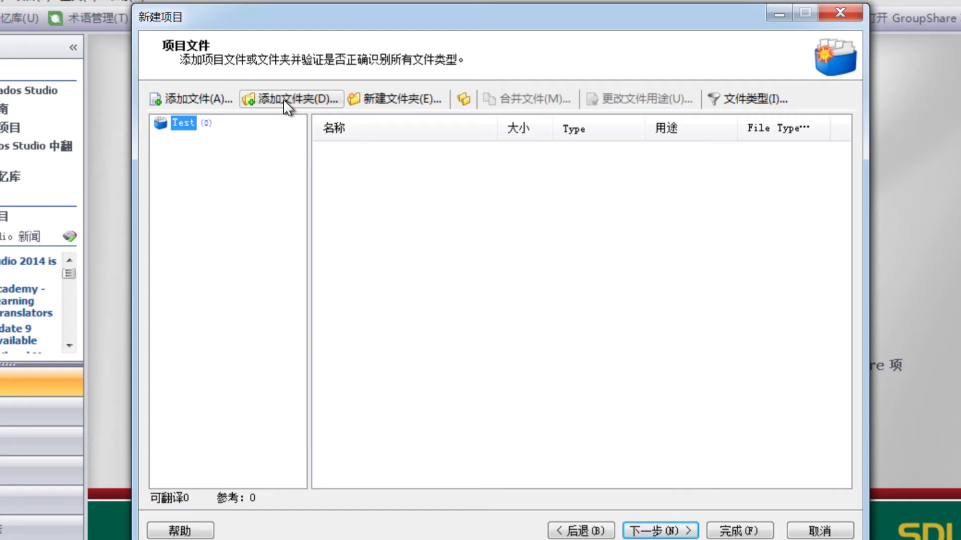
Step: Add 1stSample.doc from the desktop to the project files and continue to the translation memory settings
{"action": "left_click", "coordinate": [200, 100]}
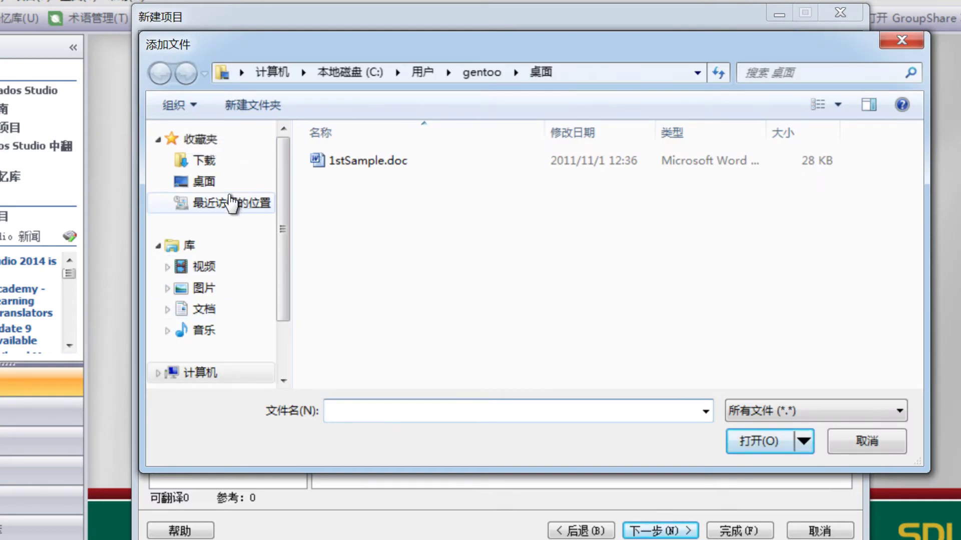
{"action": "left_click", "coordinate": [206, 180]}
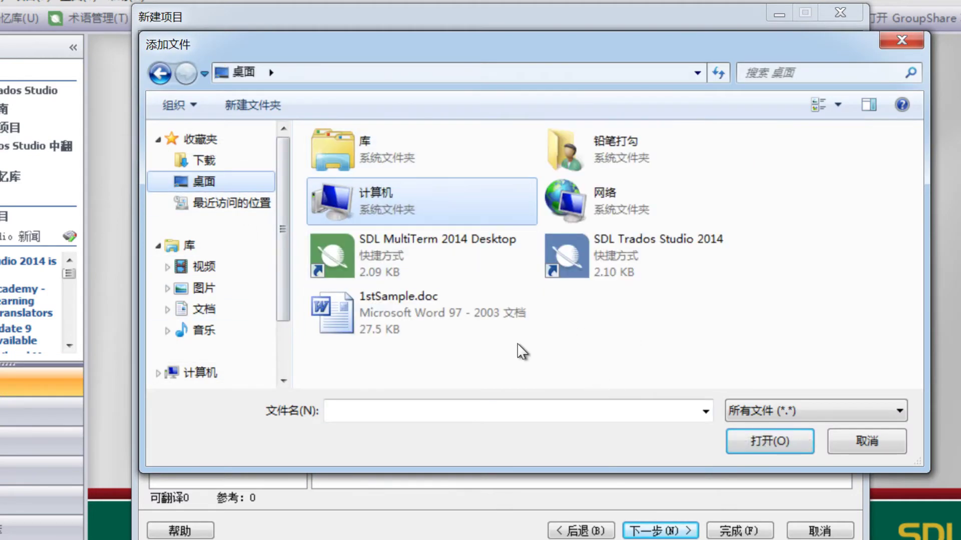
{"action": "left_click", "coordinate": [391, 318]}
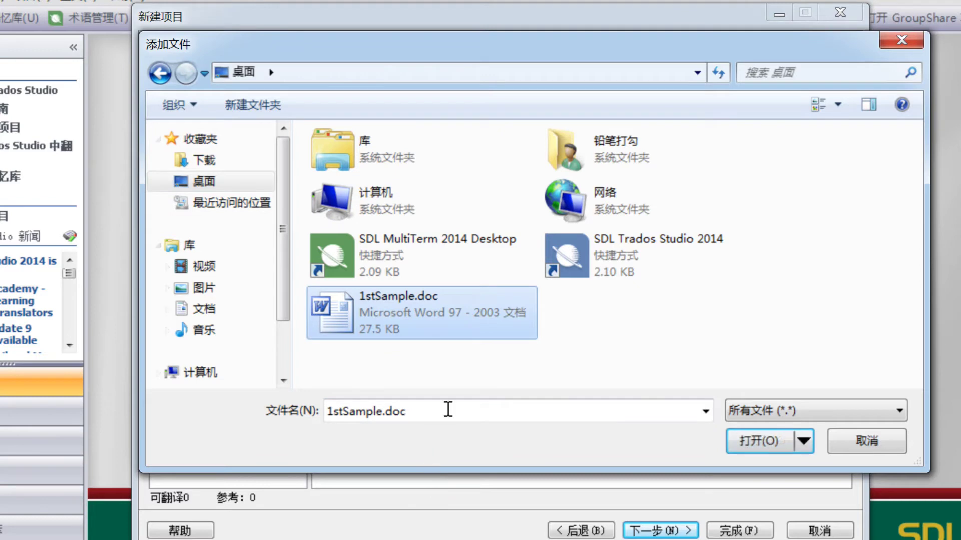
{"action": "left_click", "coordinate": [759, 441]}
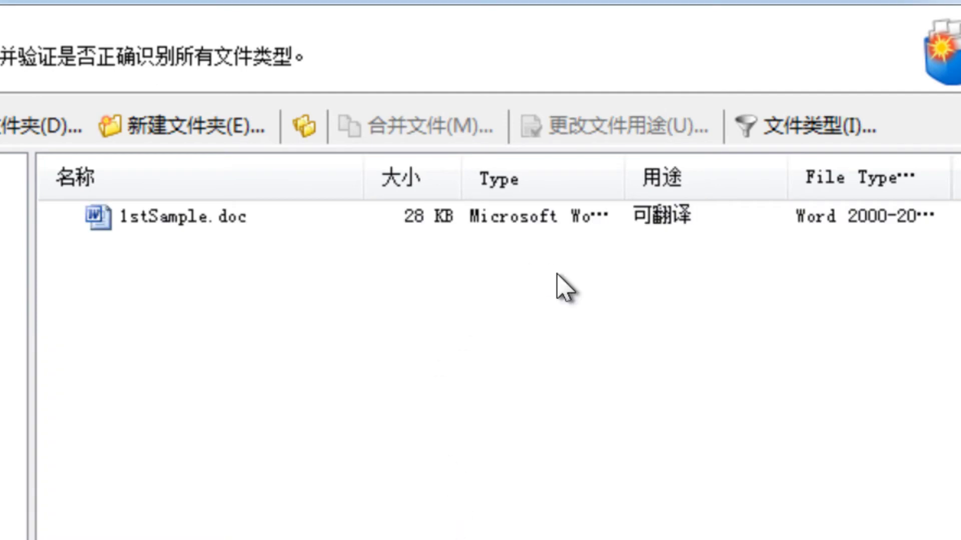
{"action": "left_click", "coordinate": [673, 220]}
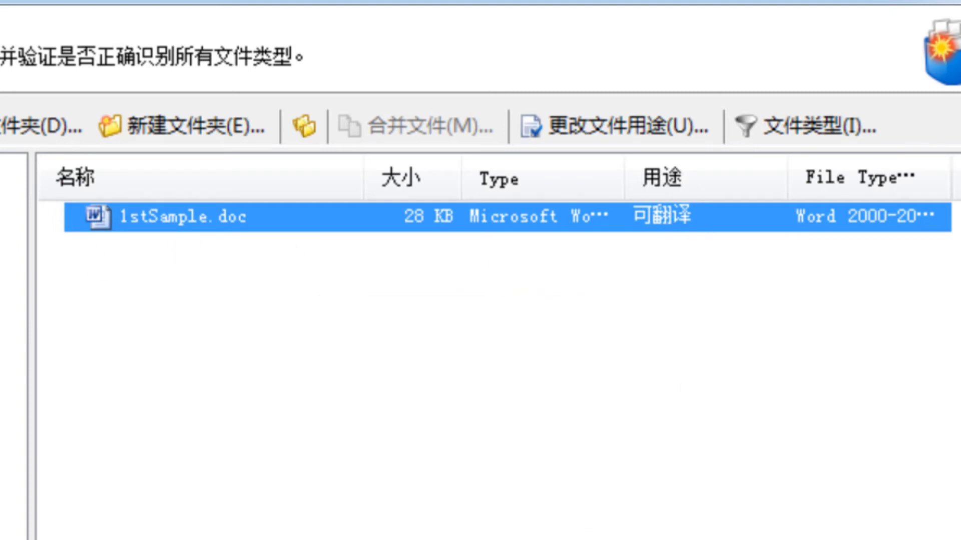
{"action": "key", "text": "Return"}
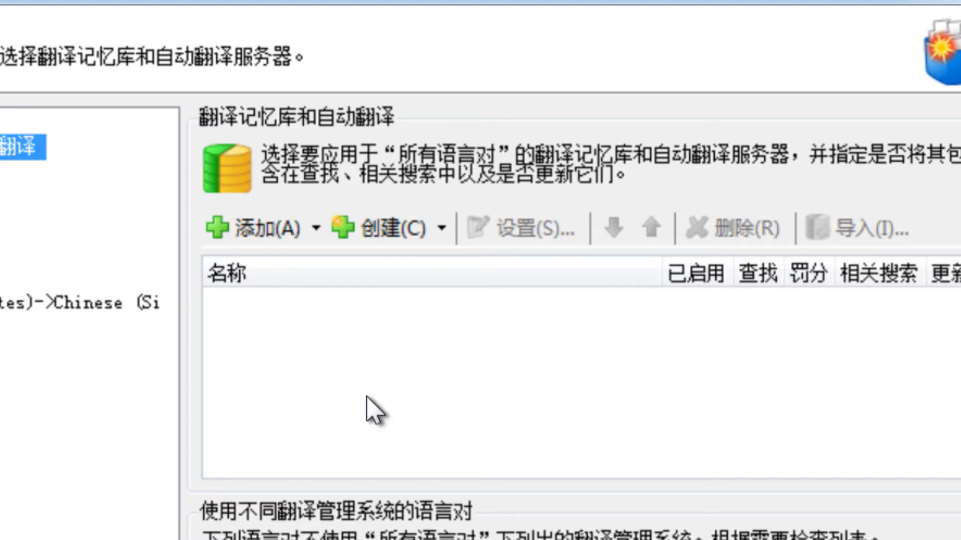
Step: Start a new file-based translation memory for all language pairs and name it my1stTM
{"action": "left_click", "coordinate": [313, 231]}
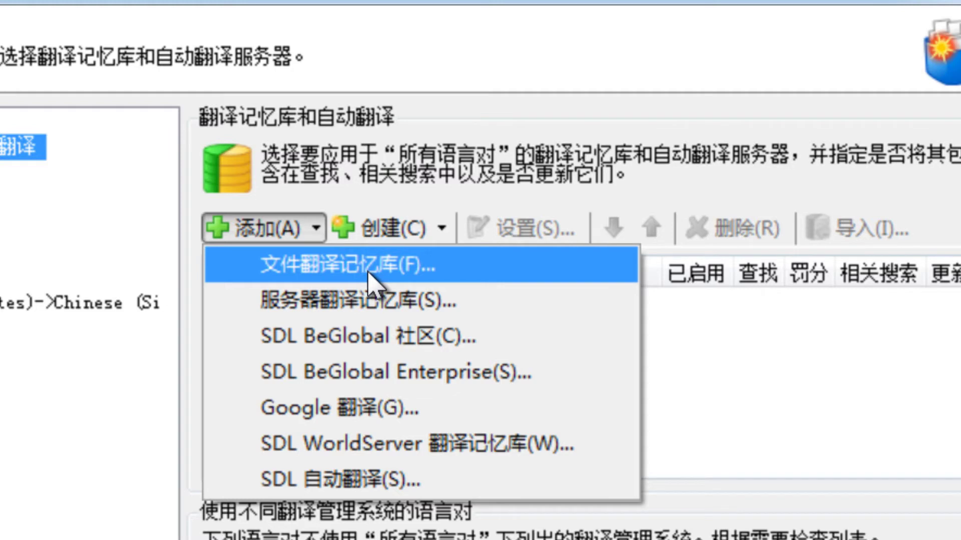
{"action": "left_click", "coordinate": [697, 400]}
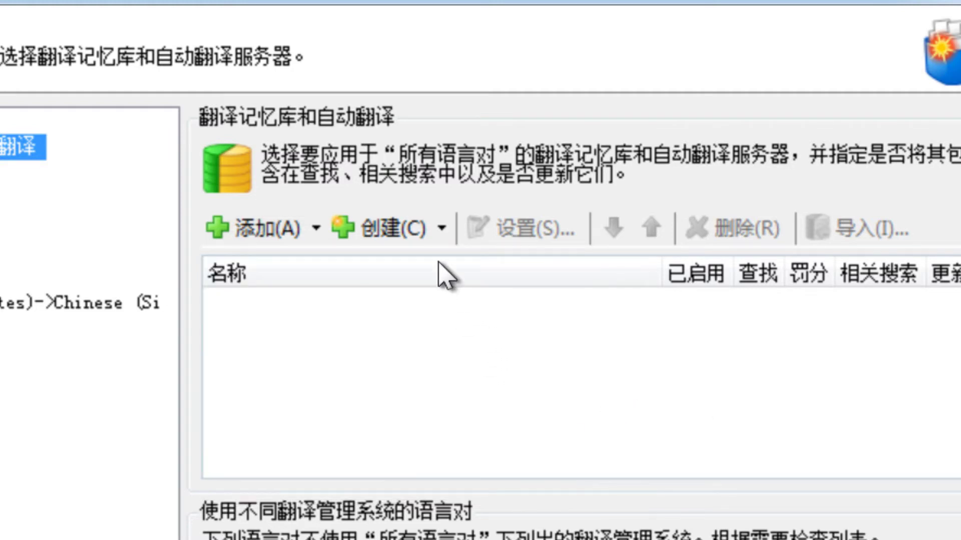
{"action": "left_click", "coordinate": [434, 227]}
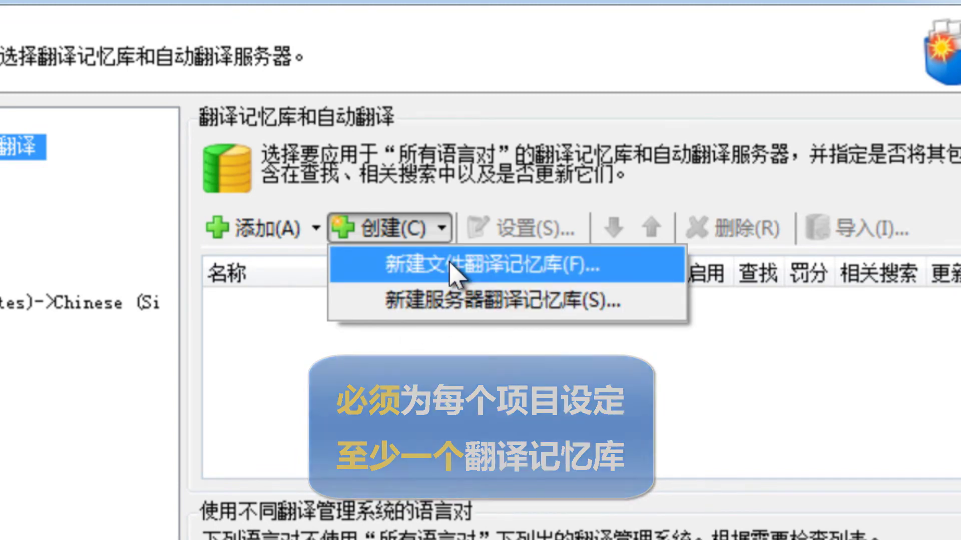
{"action": "left_click", "coordinate": [448, 269]}
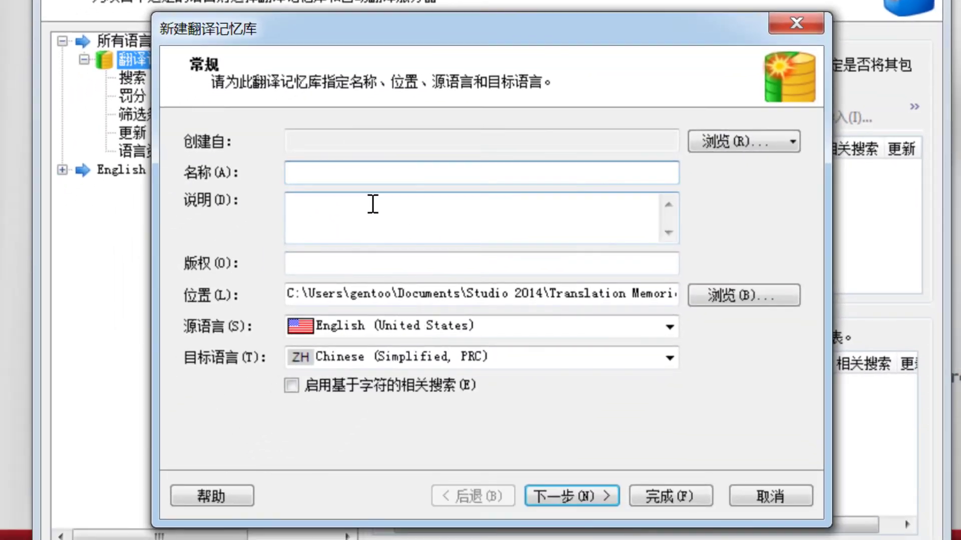
{"action": "type", "text": "my1stTM"}
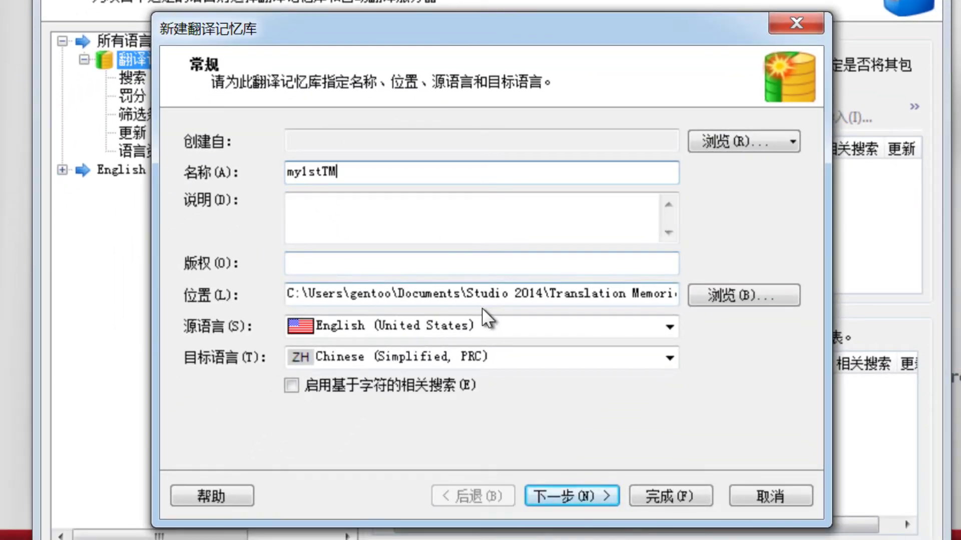
{"action": "left_click_drag", "start_coordinate": [488, 293], "coordinate": [629, 294]}
{"action": "left_click", "coordinate": [571, 293]}
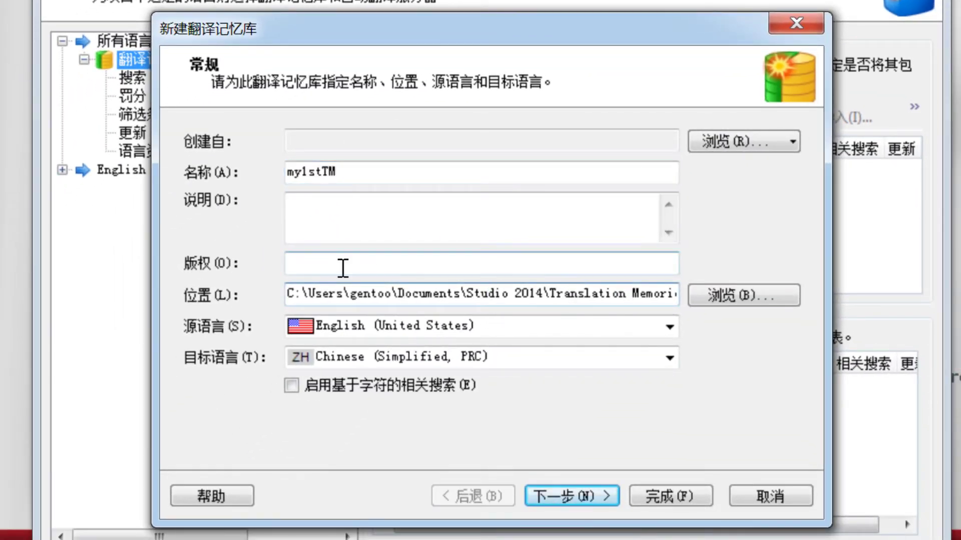
Step: Enable character-based concordance search and finish creating the translation memory for the project
{"action": "left_click", "coordinate": [291, 385]}
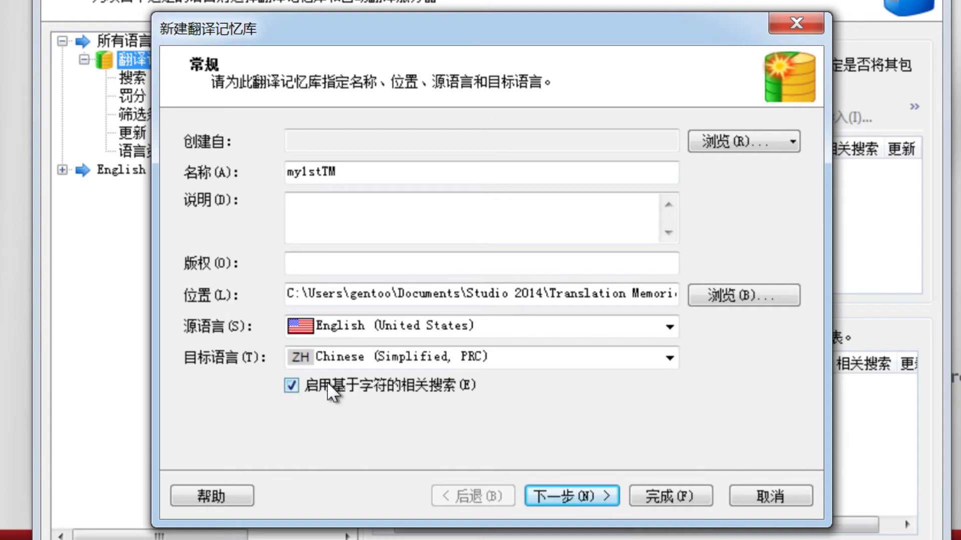
{"action": "left_click", "coordinate": [667, 494]}
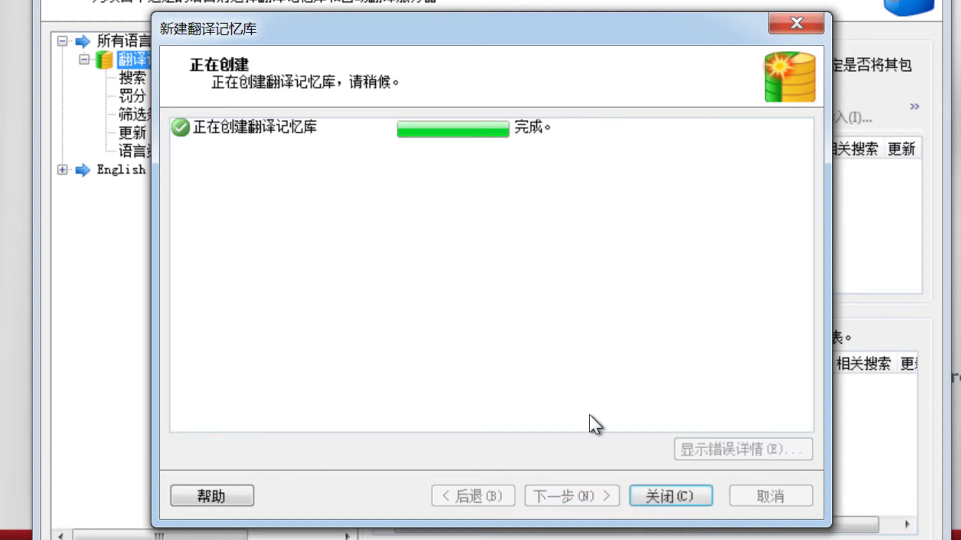
{"action": "left_click", "coordinate": [655, 490]}
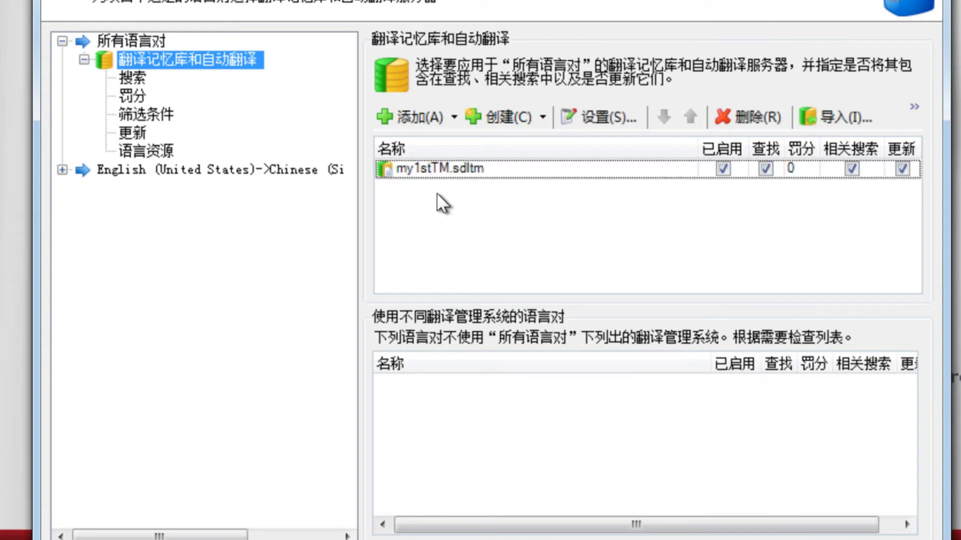
{"action": "left_click", "coordinate": [479, 170]}
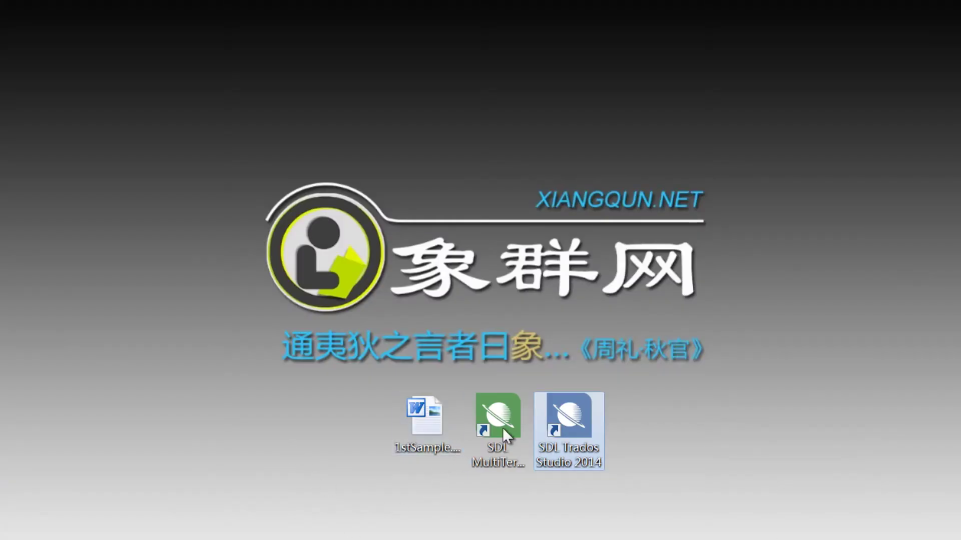
Step: Switch to SDL MultiTerm 2014 and create a new termbase file named my1stTermBase in the Termbases folder
{"action": "double_click", "coordinate": [497, 422]}
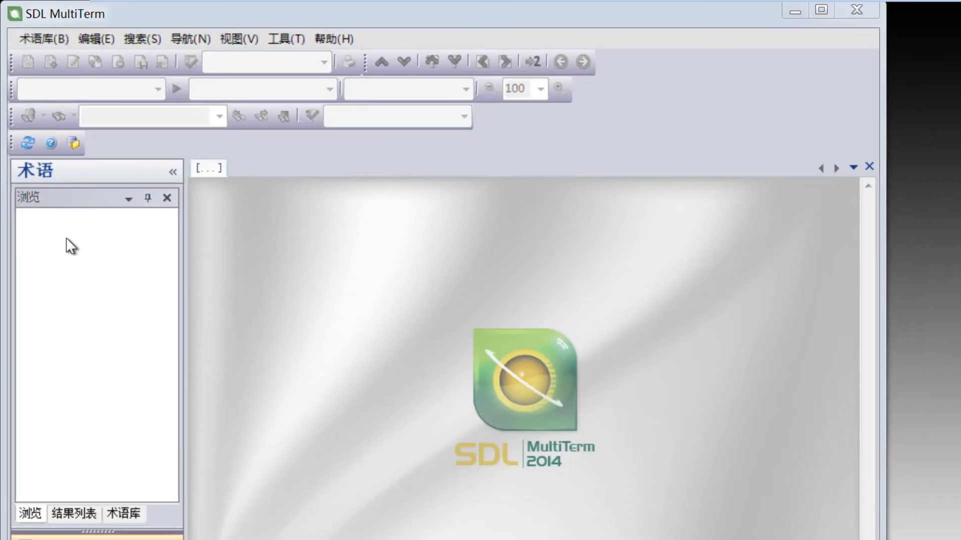
{"action": "left_click", "coordinate": [42, 38]}
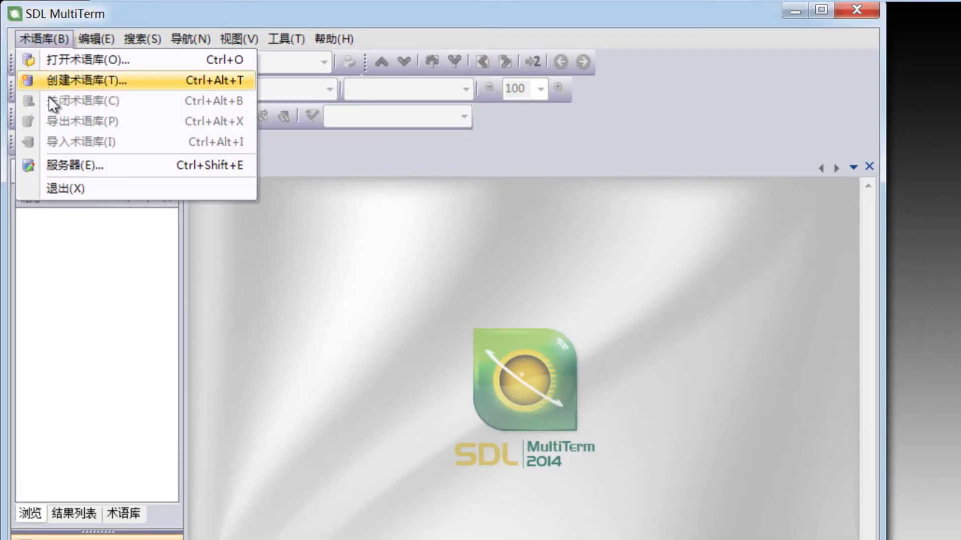
{"action": "left_click", "coordinate": [76, 83]}
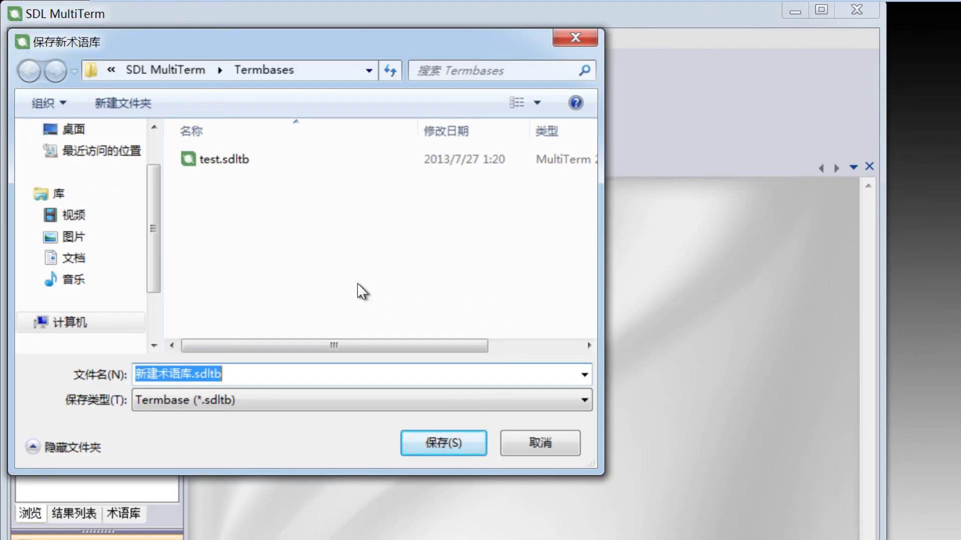
{"action": "left_click", "coordinate": [245, 374]}
{"action": "left_click_drag", "start_coordinate": [240, 377], "coordinate": [101, 382]}
{"action": "type", "text": "my1stTermBase"}
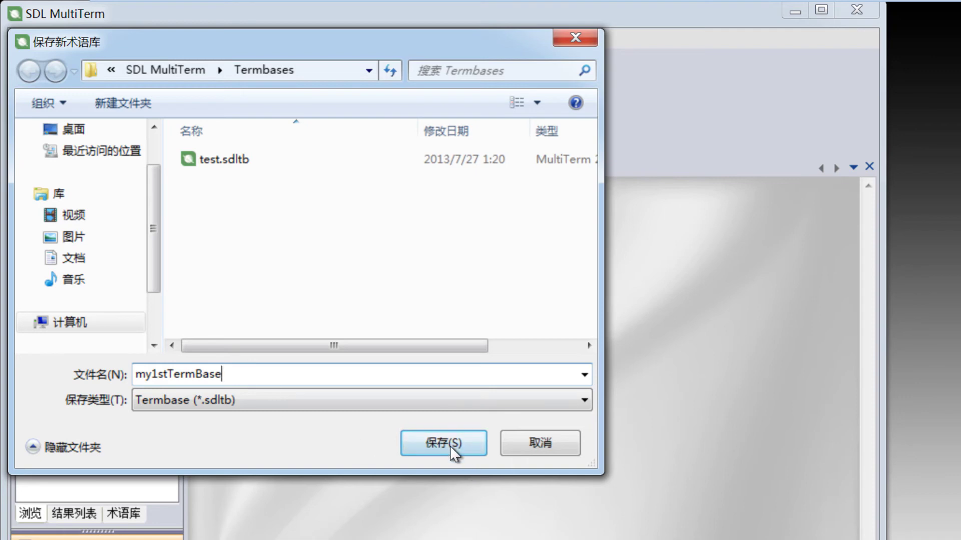
{"action": "left_click", "coordinate": [443, 443]}
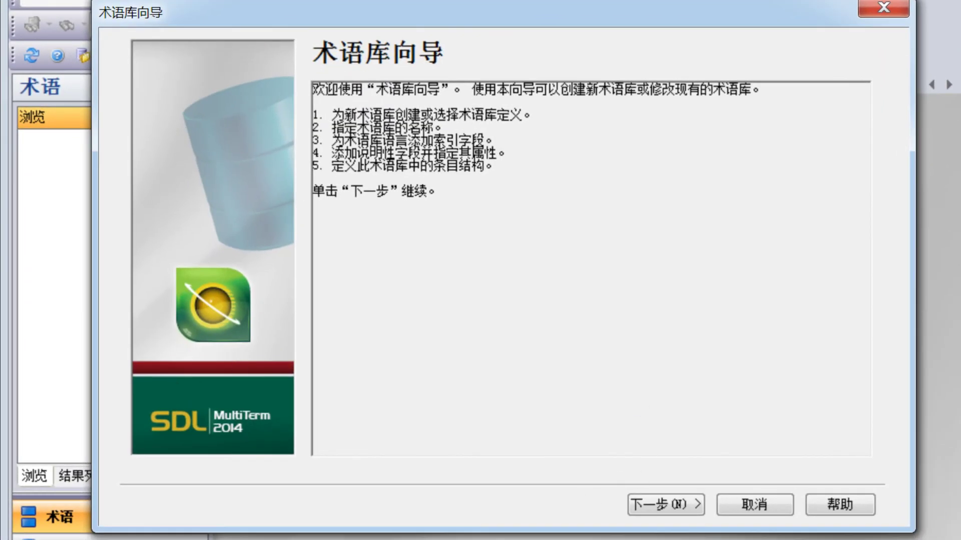
Step: Define the new termbase from scratch and give it the friendly name 2014
{"action": "left_click", "coordinate": [667, 504]}
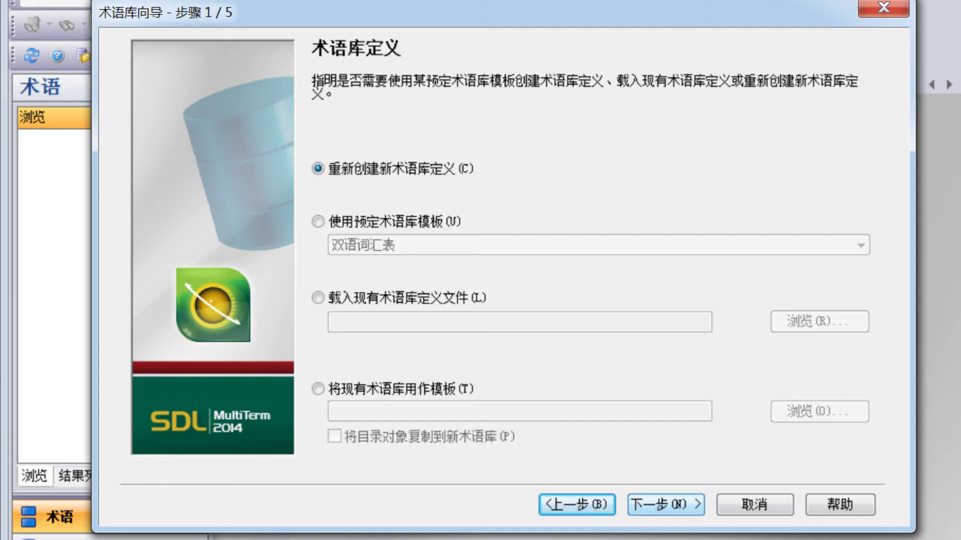
{"action": "left_click", "coordinate": [660, 505]}
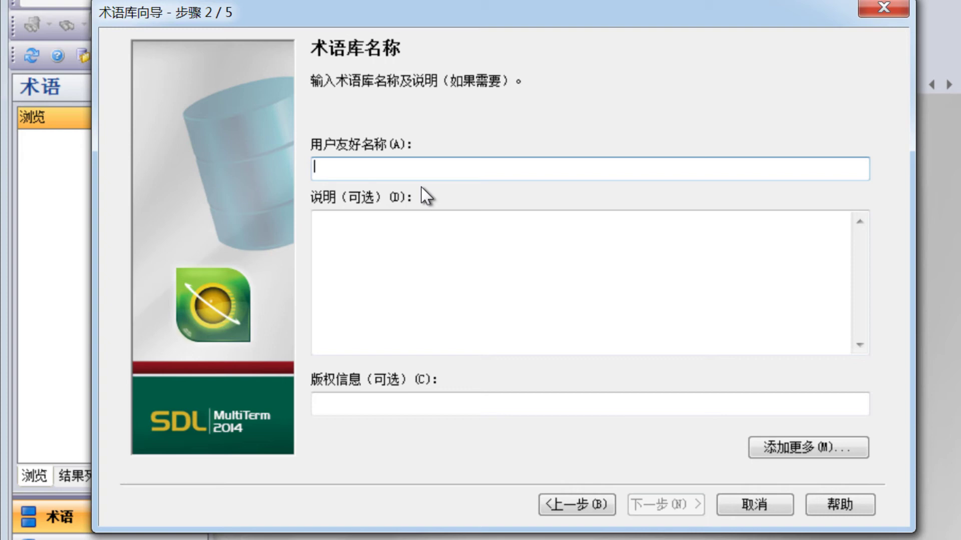
{"action": "type", "text": "2014"}
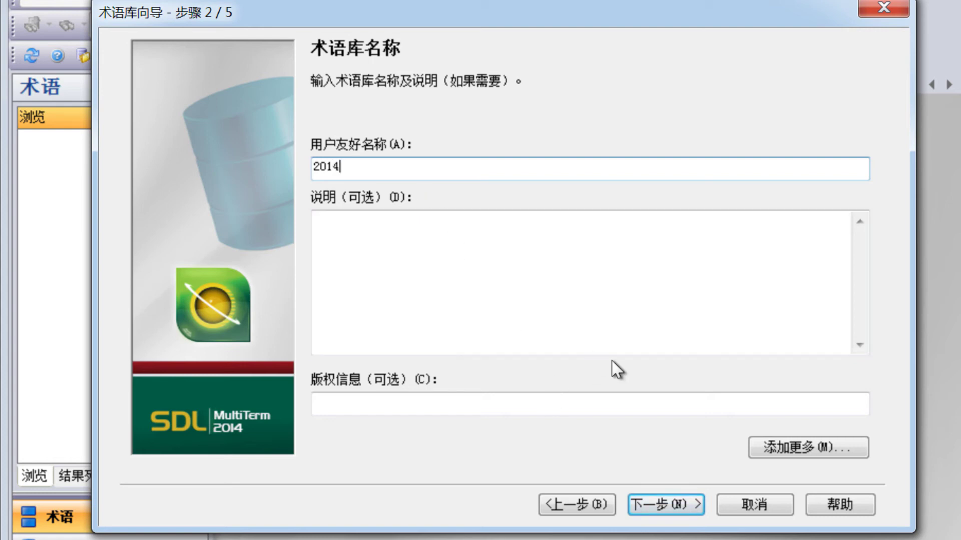
{"action": "left_click", "coordinate": [672, 506]}
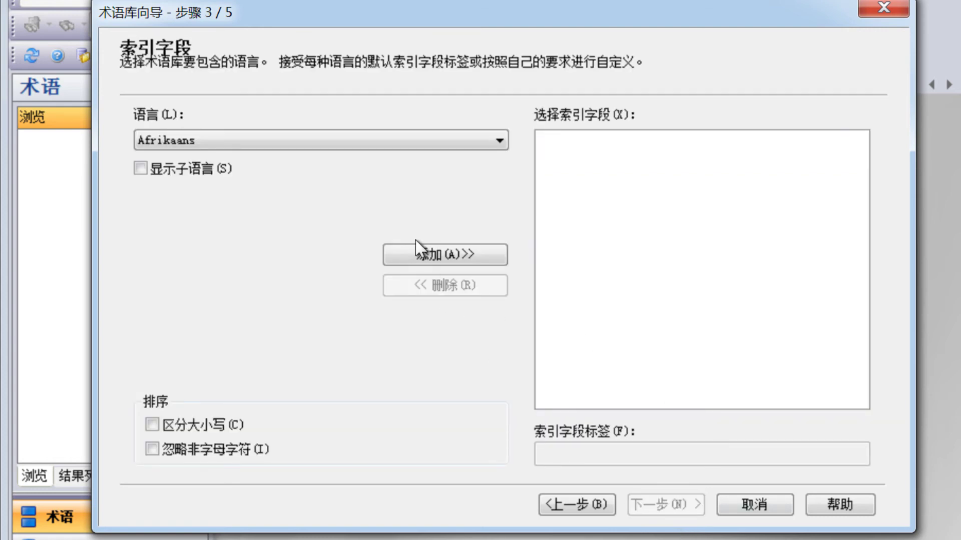
Step: Add Chinese and English as the termbase's index fields
{"action": "left_click", "coordinate": [385, 140]}
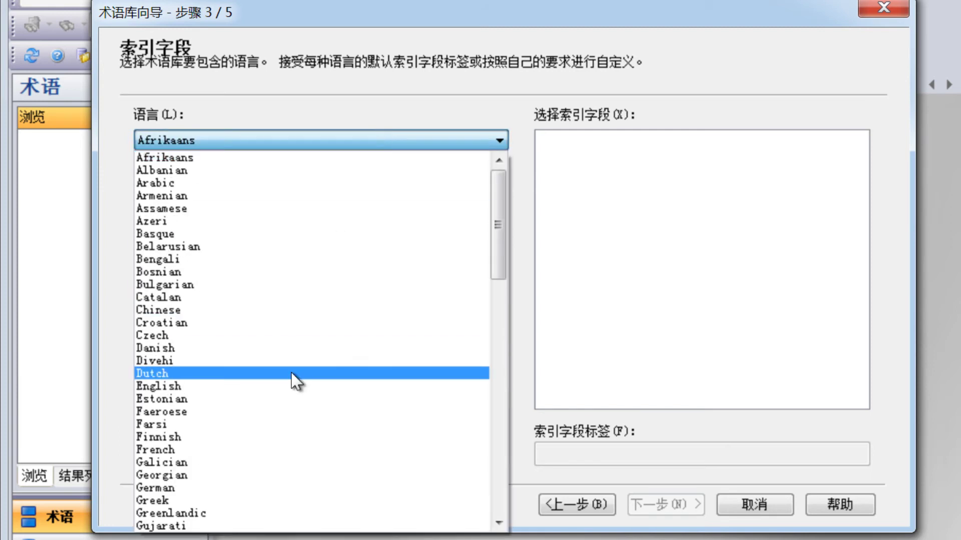
{"action": "left_click", "coordinate": [246, 310]}
{"action": "left_click", "coordinate": [423, 255]}
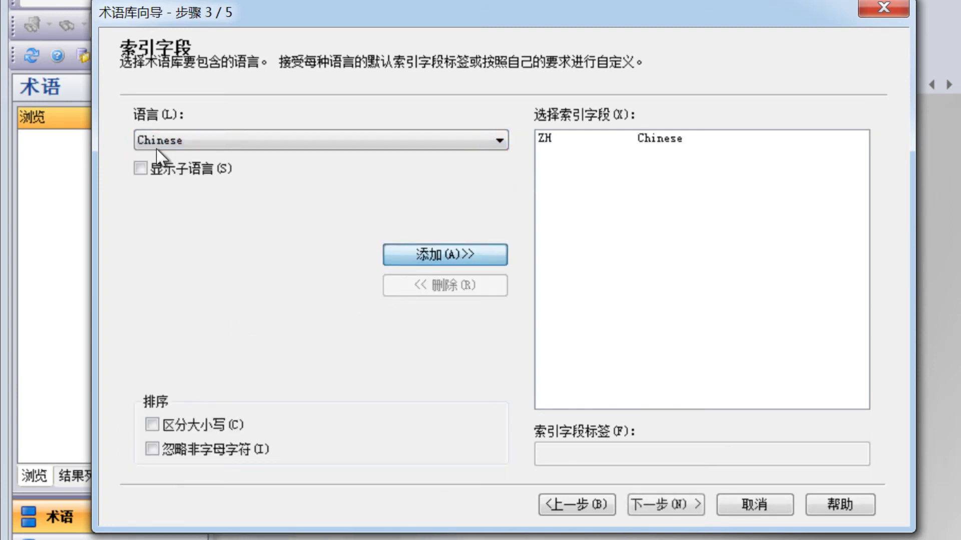
{"action": "left_click", "coordinate": [296, 139]}
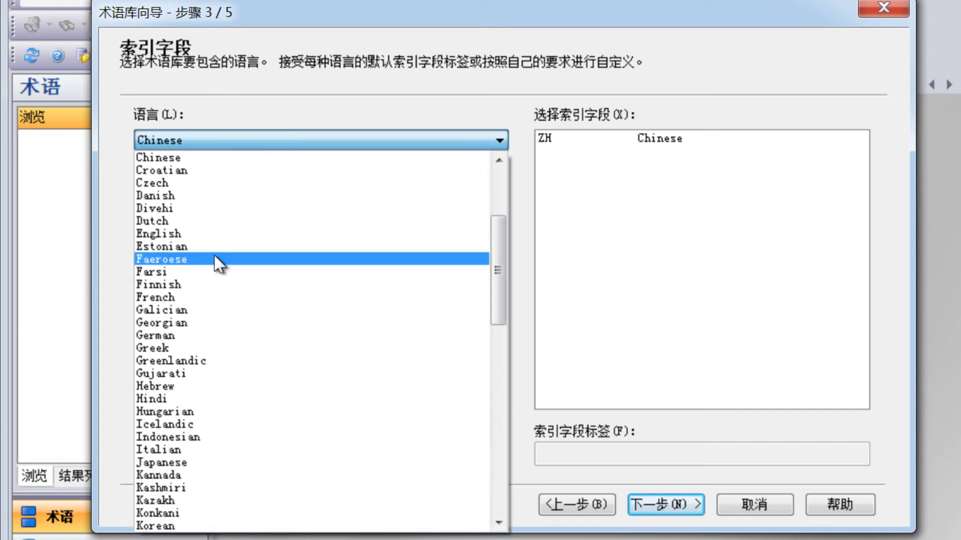
{"action": "left_click", "coordinate": [275, 233]}
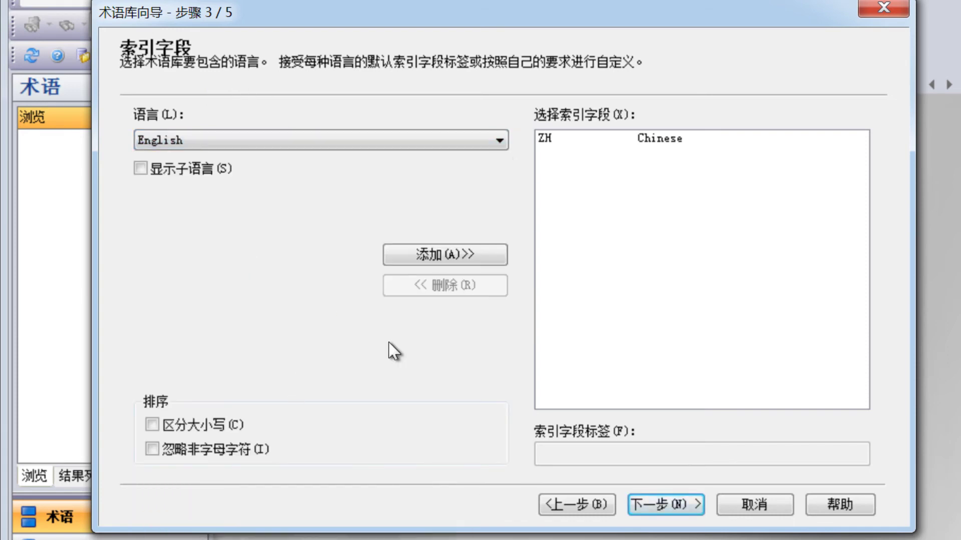
{"action": "left_click", "coordinate": [449, 261]}
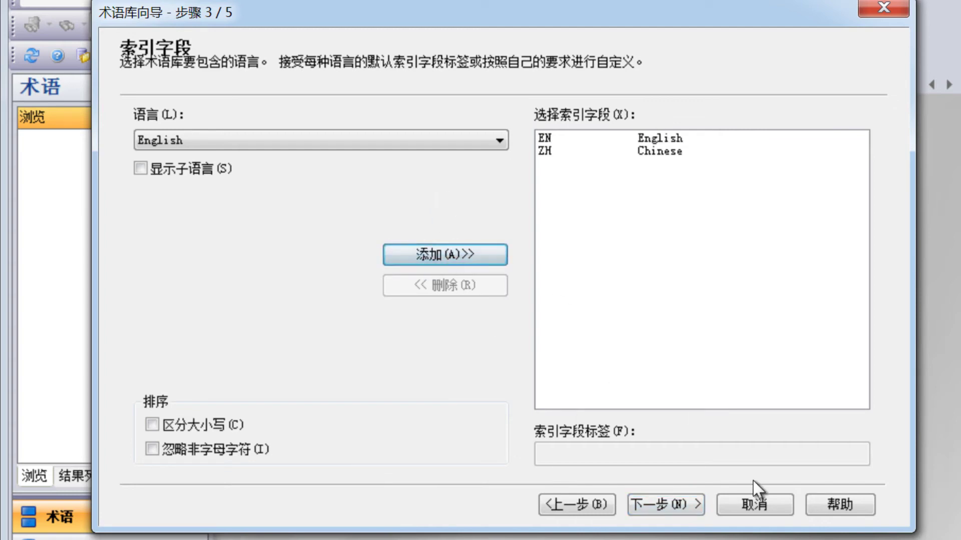
Step: Complete the termbase definition without descriptive fields, keeping the default entry structure, and close MultiTerm to return to Trados Studio's new project wizard
{"action": "left_click", "coordinate": [687, 507]}
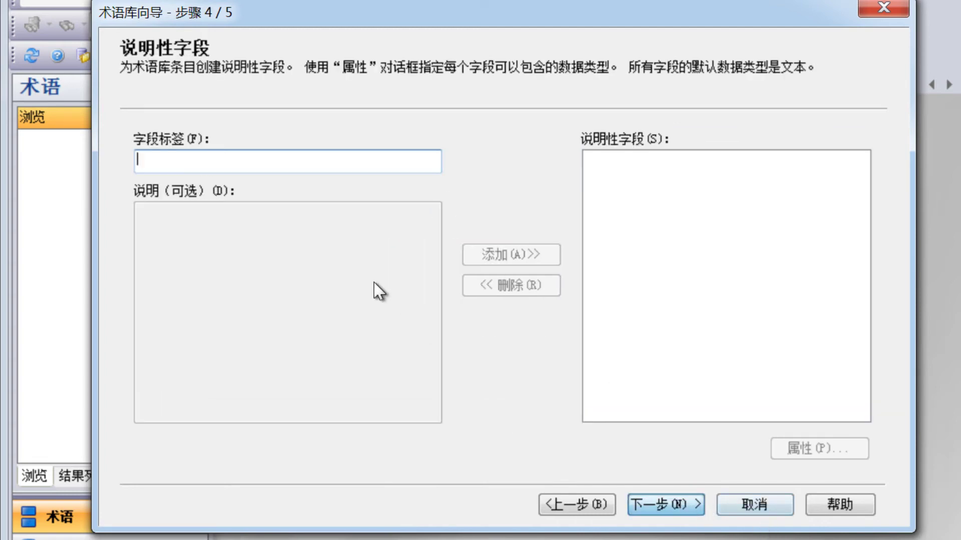
{"action": "left_click", "coordinate": [673, 505]}
{"action": "left_click", "coordinate": [673, 505]}
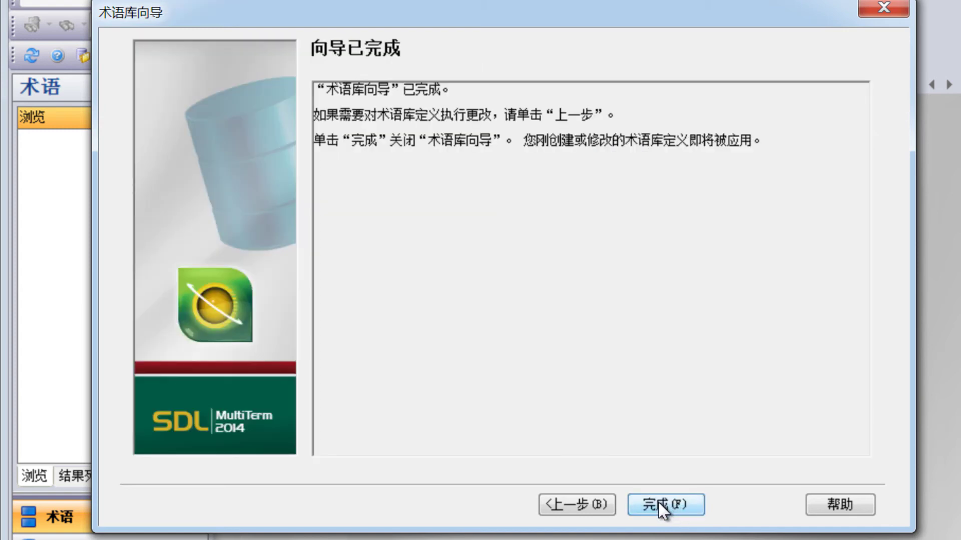
{"action": "left_click", "coordinate": [675, 506]}
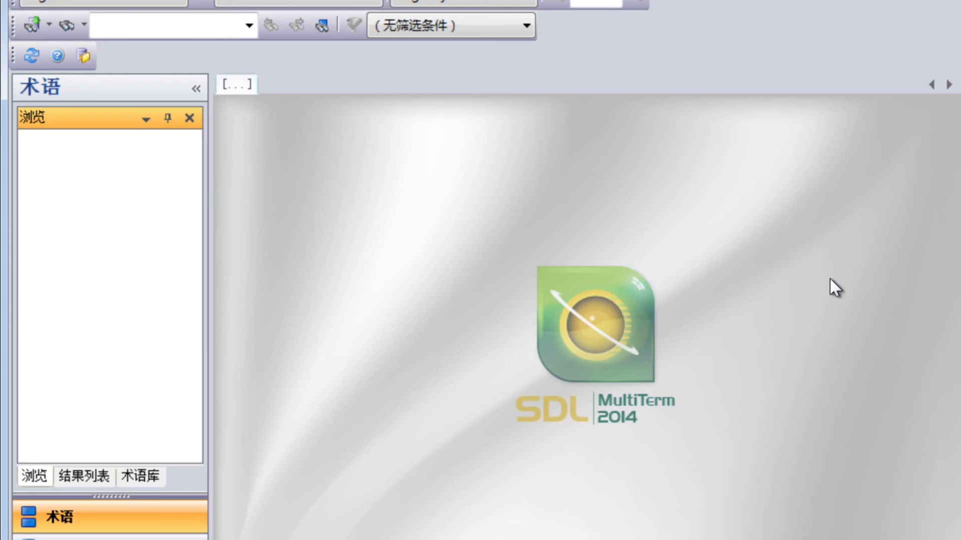
{"action": "key", "text": "alt+F4"}
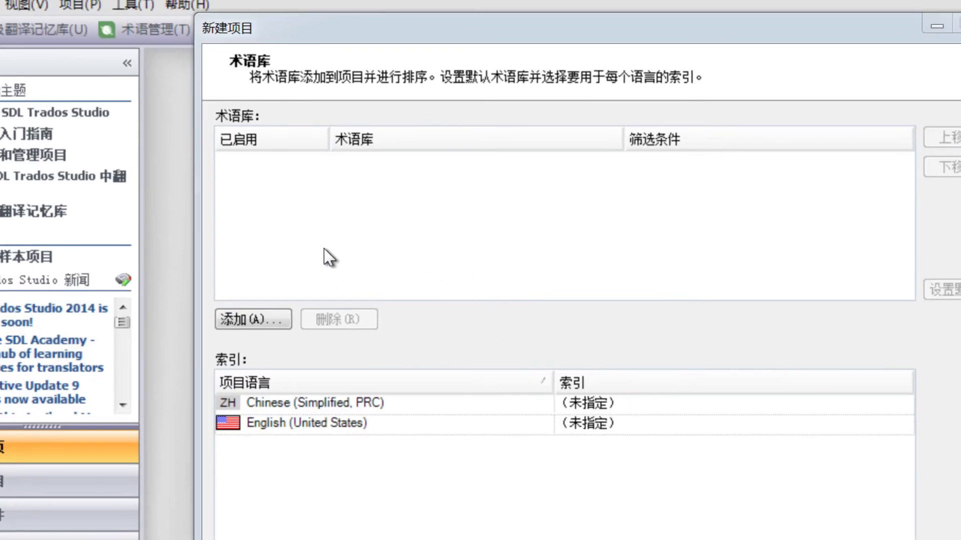
Step: Add the my1stTermBase.sdltb termbase to the new project and accept the updated language indexes
{"action": "left_click", "coordinate": [252, 319]}
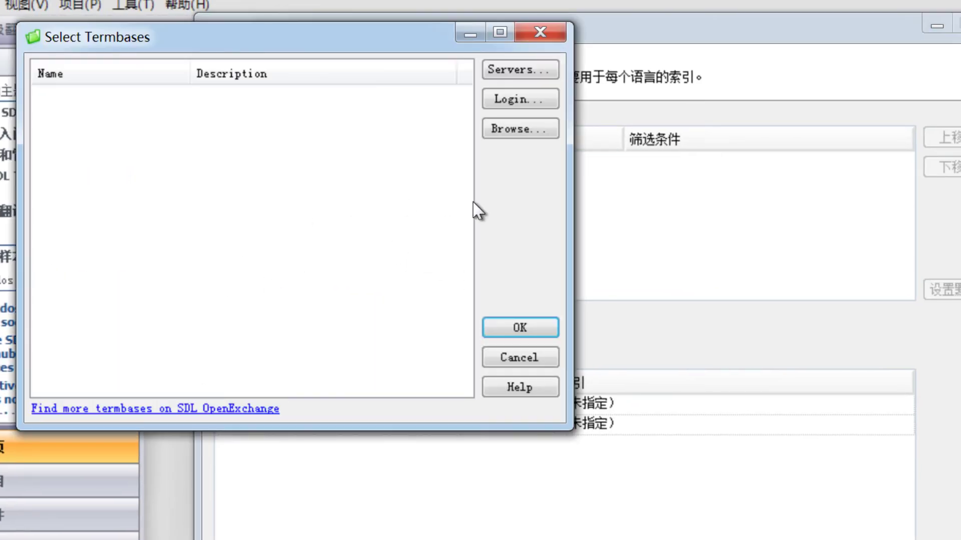
{"action": "left_click", "coordinate": [509, 130]}
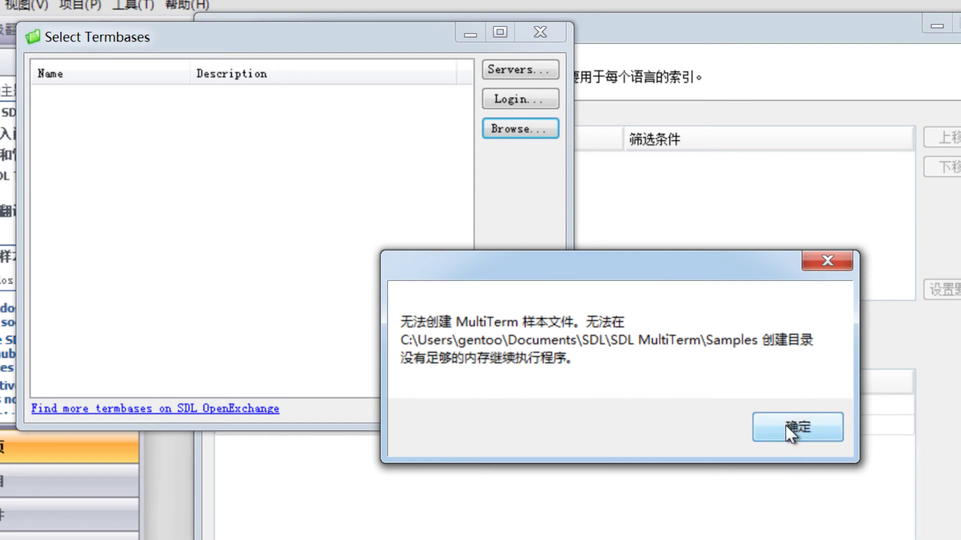
{"action": "left_click", "coordinate": [796, 431]}
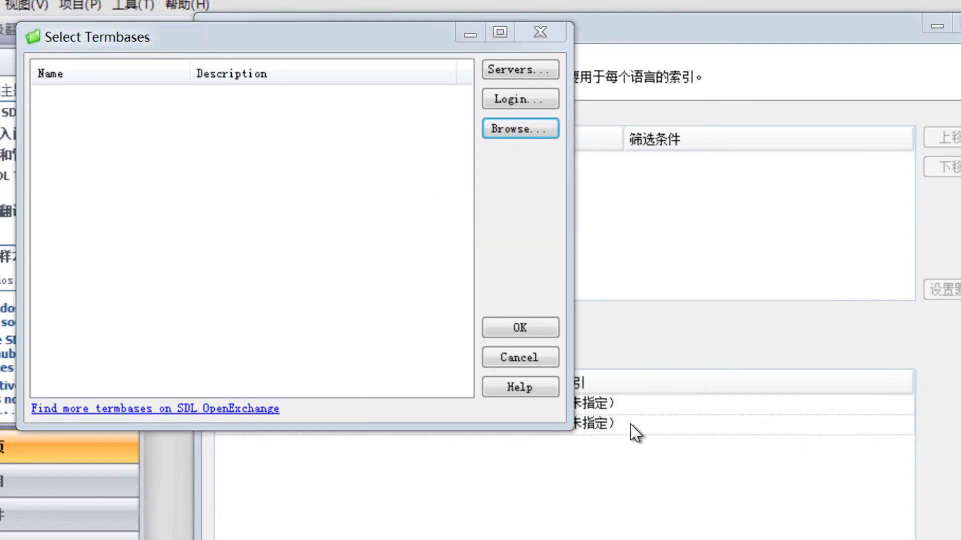
{"action": "left_click", "coordinate": [301, 205]}
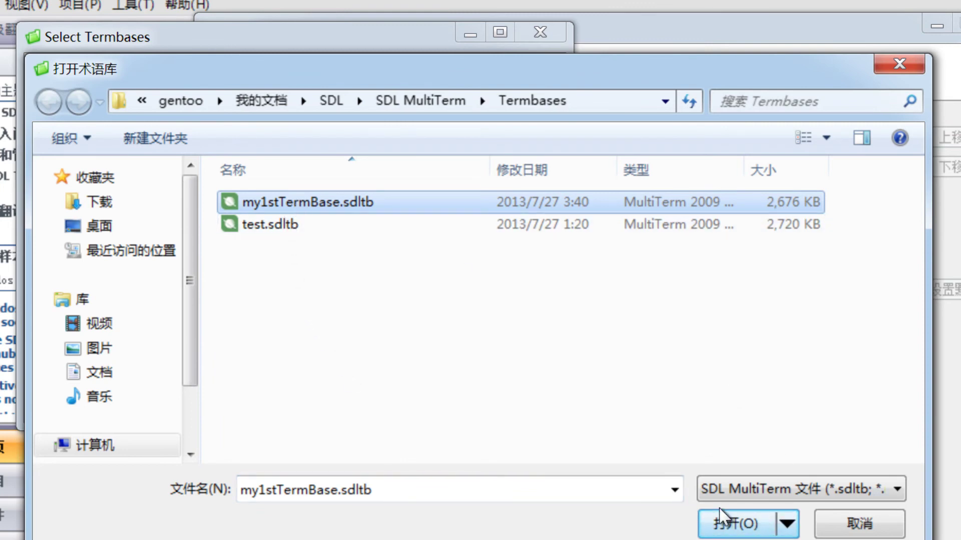
{"action": "left_click", "coordinate": [731, 524]}
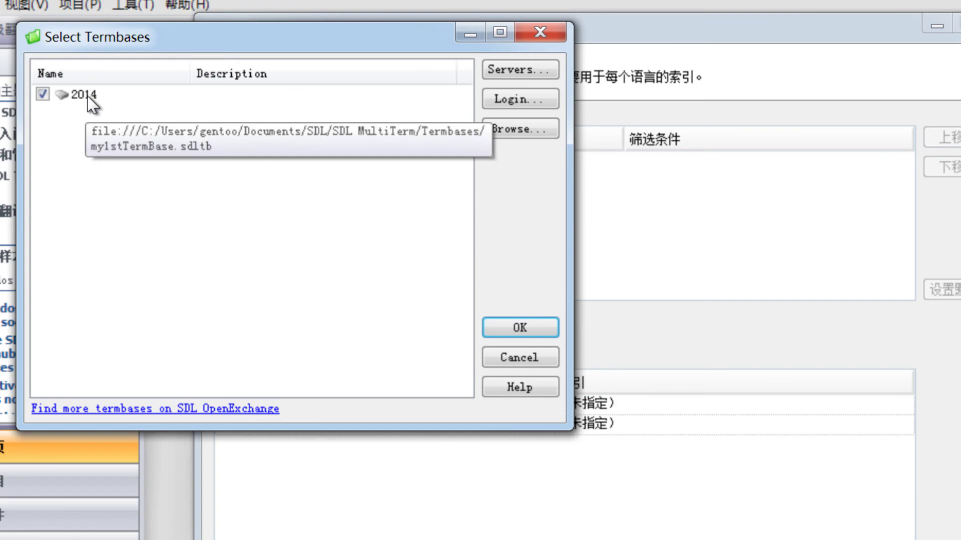
{"action": "left_click", "coordinate": [523, 328]}
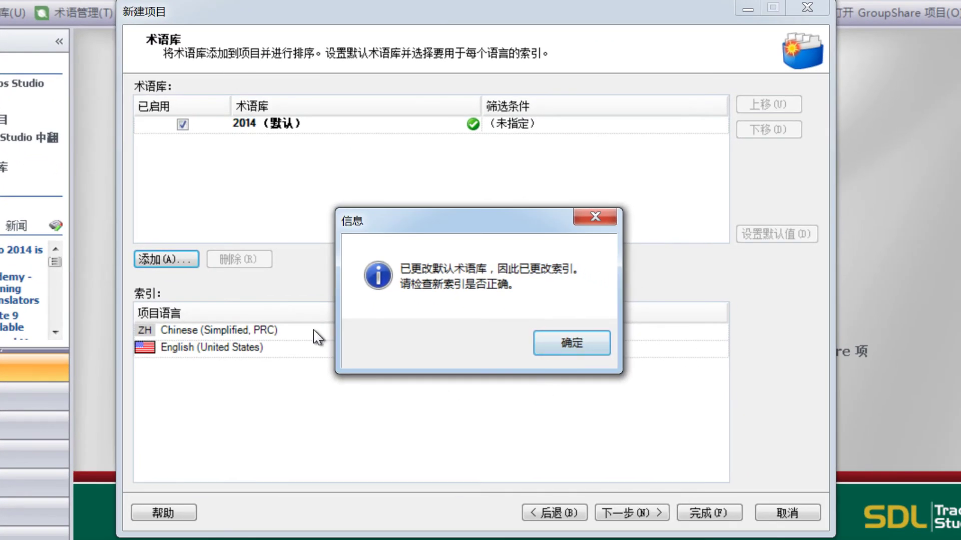
{"action": "left_click", "coordinate": [570, 345]}
Step: Skip adding PerfectMatch documents, set the project's task sequence to 准备 (Prepare), and finish creating the project without storing its settings
{"action": "left_click", "coordinate": [643, 514]}
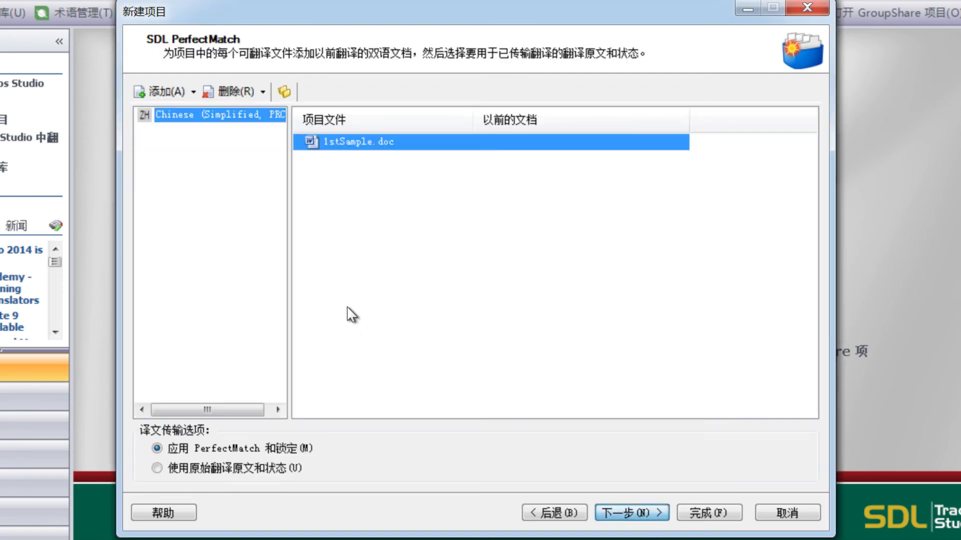
{"action": "left_click", "coordinate": [633, 512]}
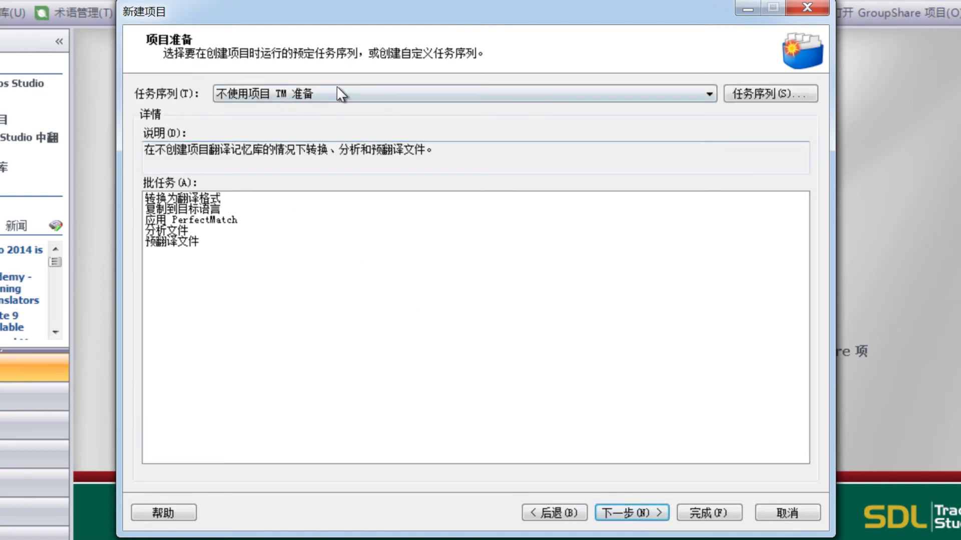
{"action": "left_click", "coordinate": [320, 95]}
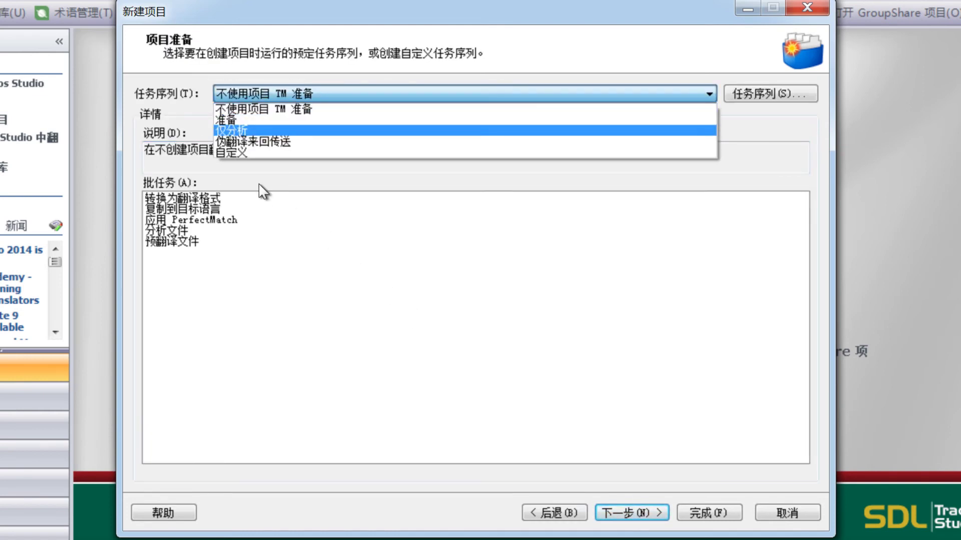
{"action": "left_click", "coordinate": [233, 119]}
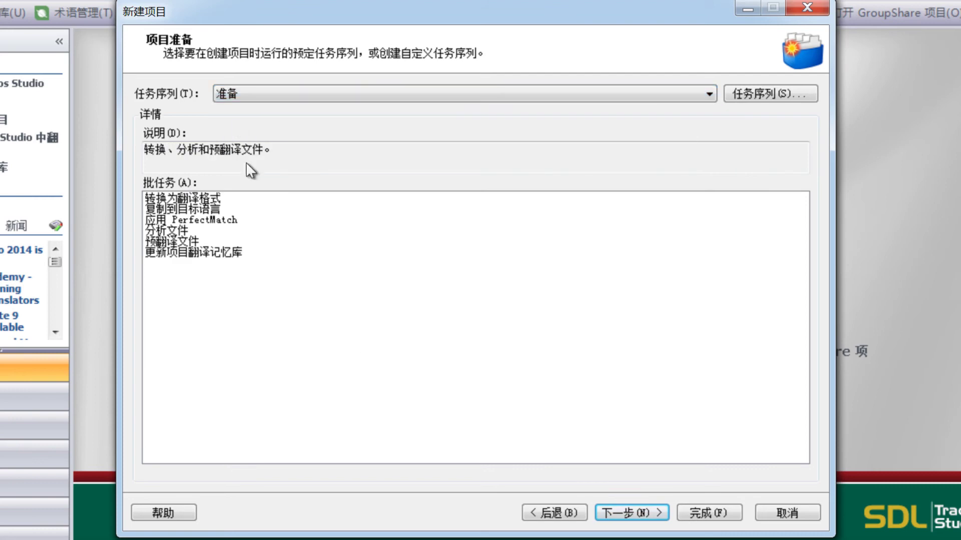
{"action": "left_click", "coordinate": [716, 515]}
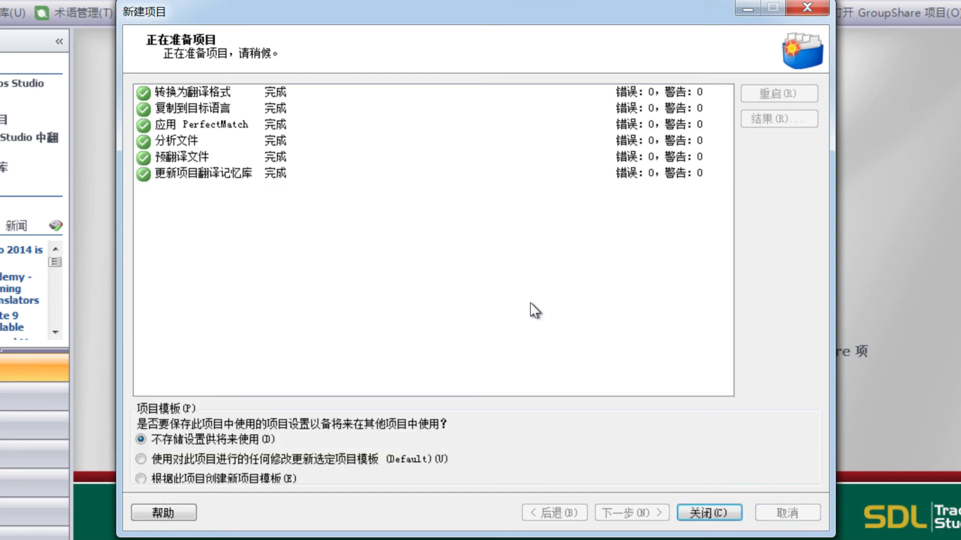
{"action": "left_click", "coordinate": [709, 513]}
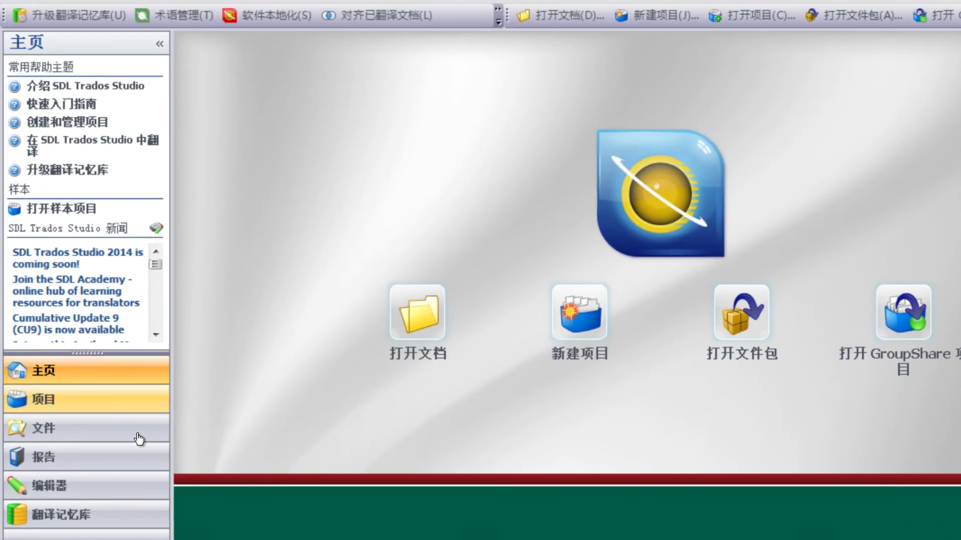
Step: Open the Test project and load its 1stSample.doc.sdlxliff file in the editor for translation
{"action": "left_click", "coordinate": [80, 412]}
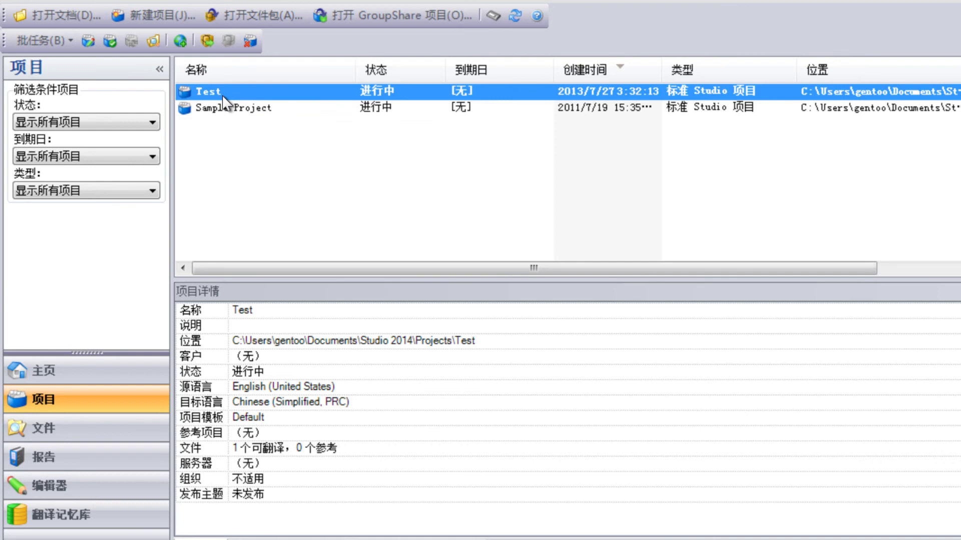
{"action": "double_click", "coordinate": [221, 94]}
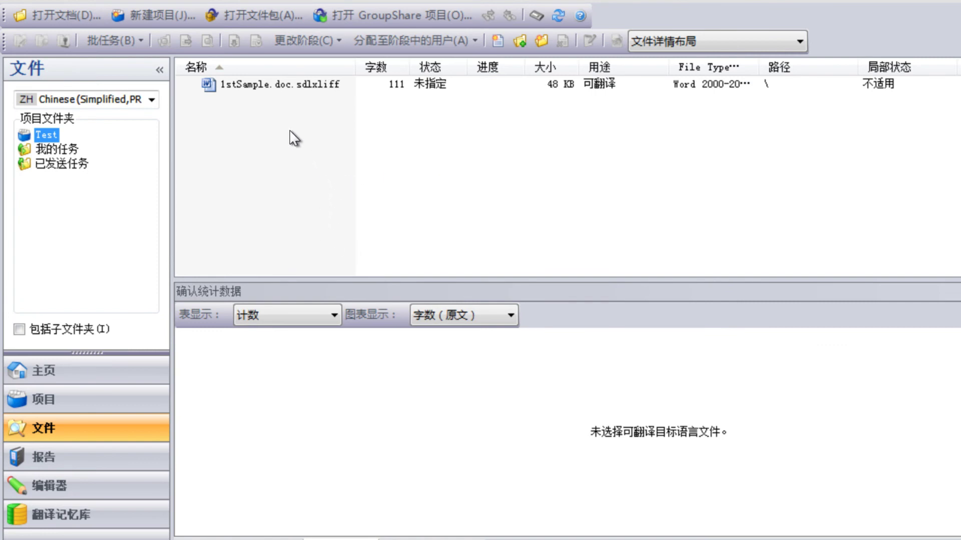
{"action": "left_click", "coordinate": [265, 86]}
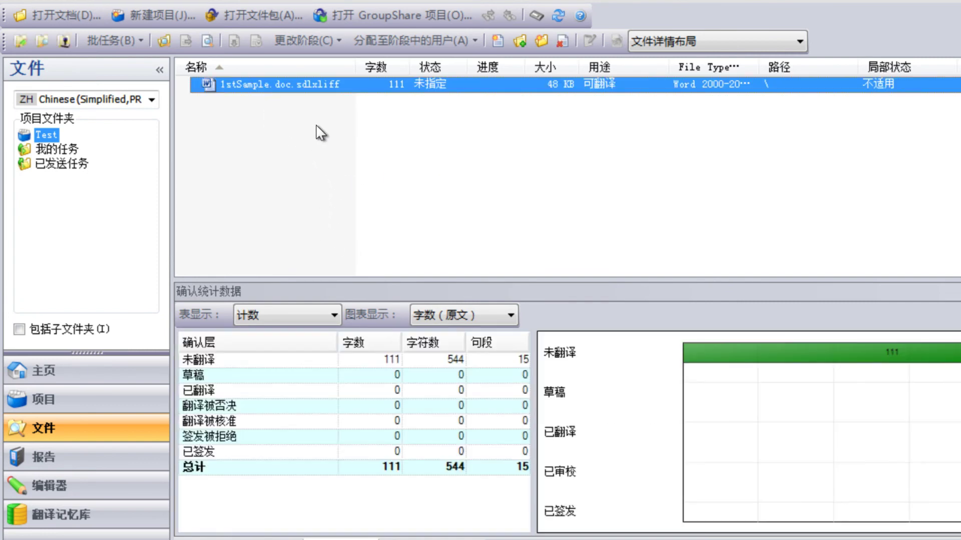
{"action": "right_click", "coordinate": [295, 88]}
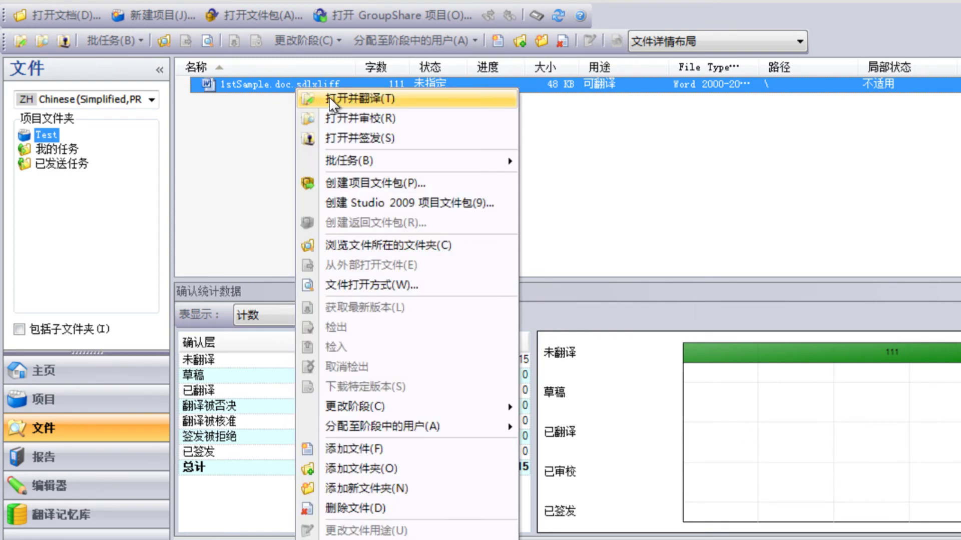
{"action": "left_click", "coordinate": [253, 113]}
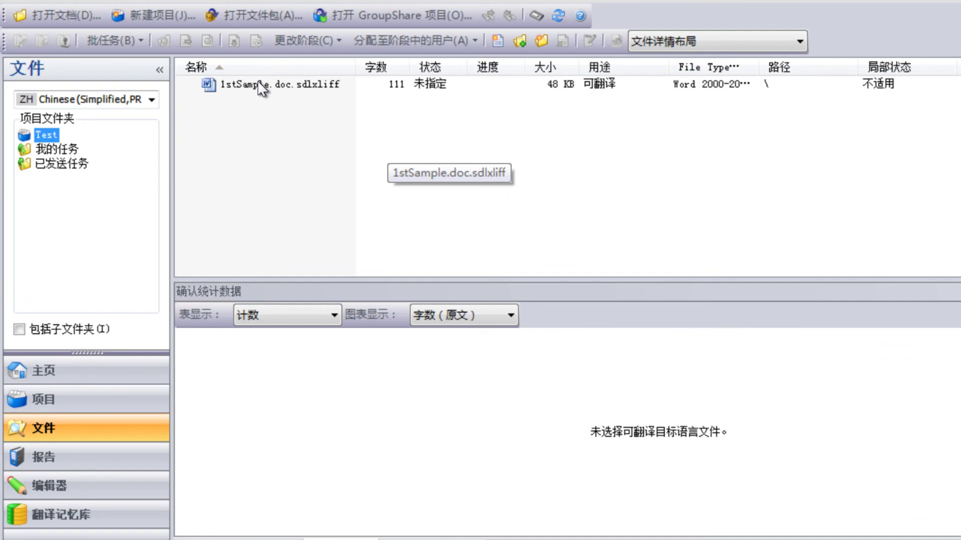
{"action": "double_click", "coordinate": [260, 85]}
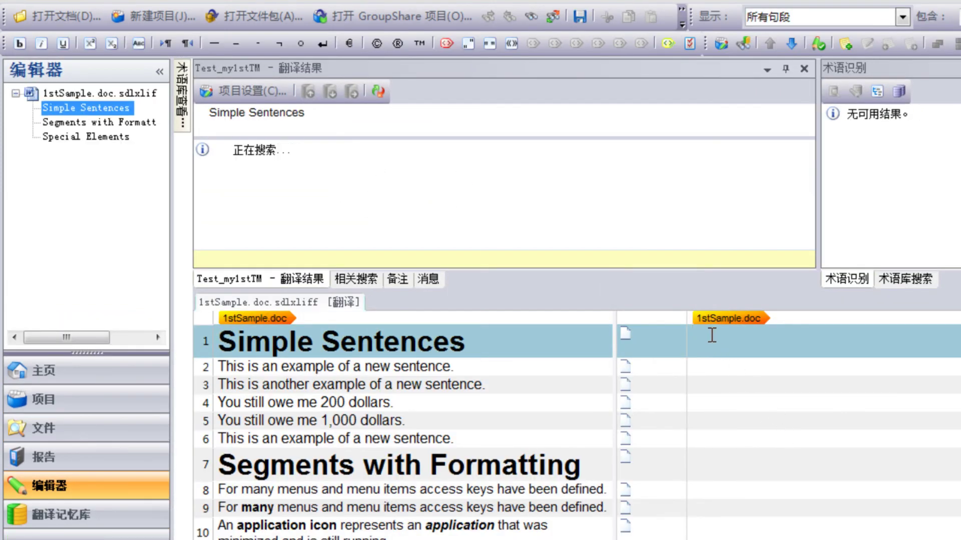
{"action": "scroll", "coordinate": [712, 375], "scroll_direction": "down", "scroll_amount": 5}
{"action": "scroll", "coordinate": [722, 392], "scroll_direction": "up", "scroll_amount": 5}
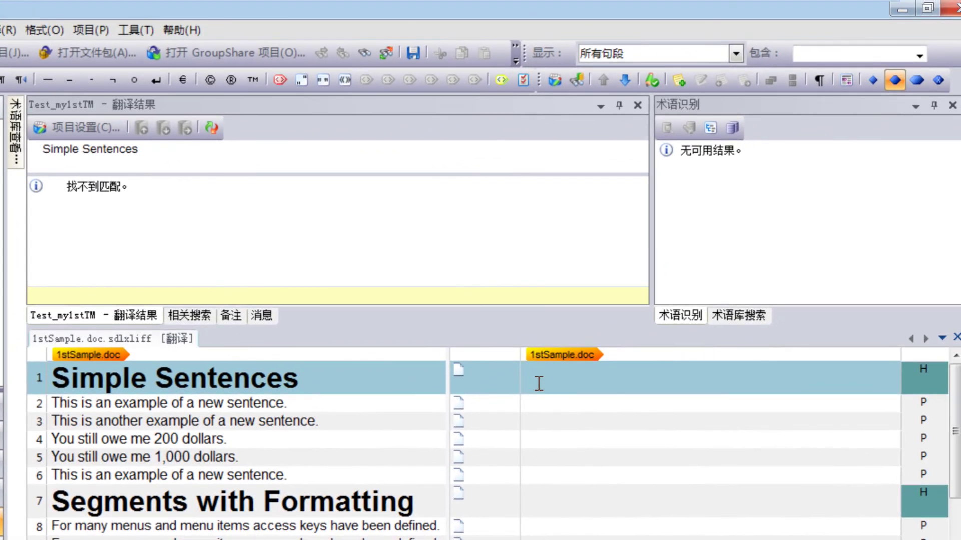
Step: Enable font size adaptation in the editor options, with minimum 14 and maximum 16 for both source and target text
{"action": "left_click", "coordinate": [134, 31]}
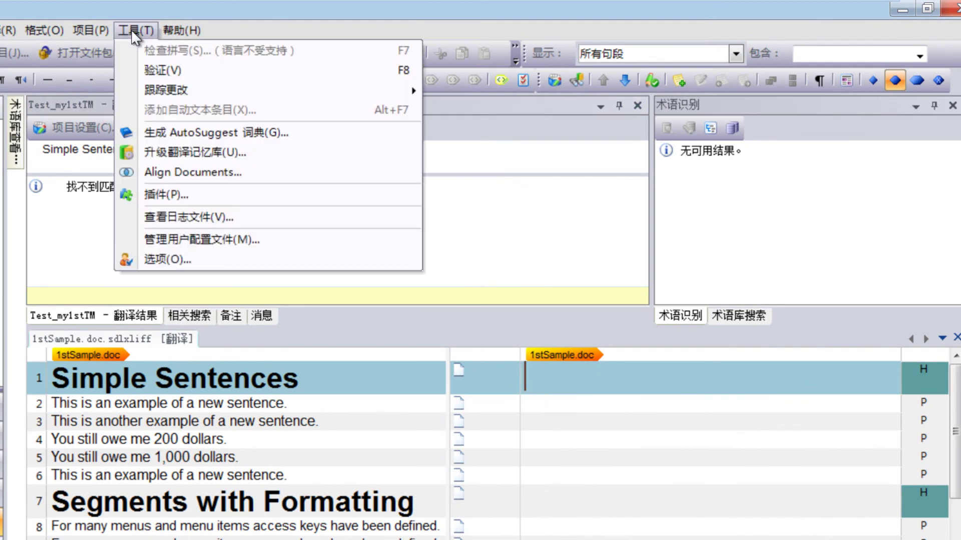
{"action": "left_click", "coordinate": [189, 257]}
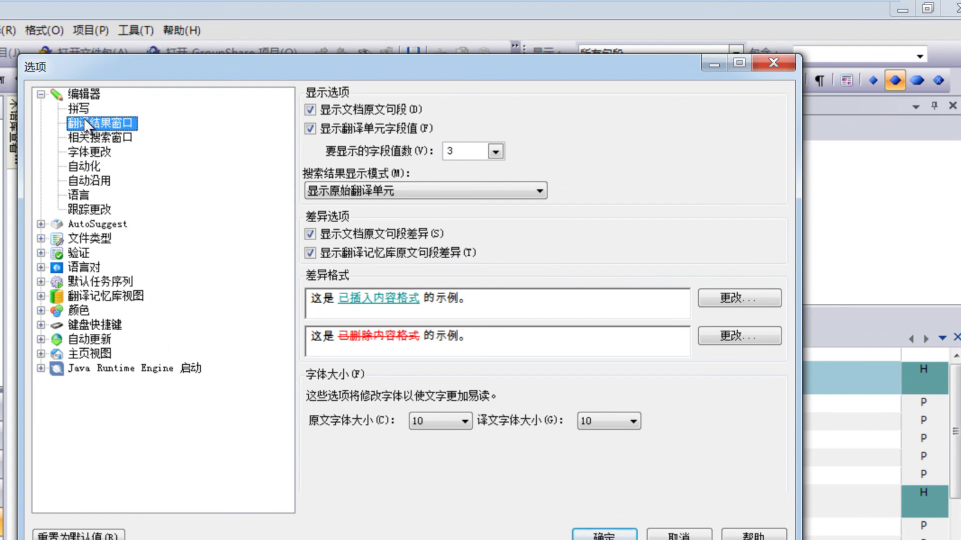
{"action": "left_click", "coordinate": [90, 152]}
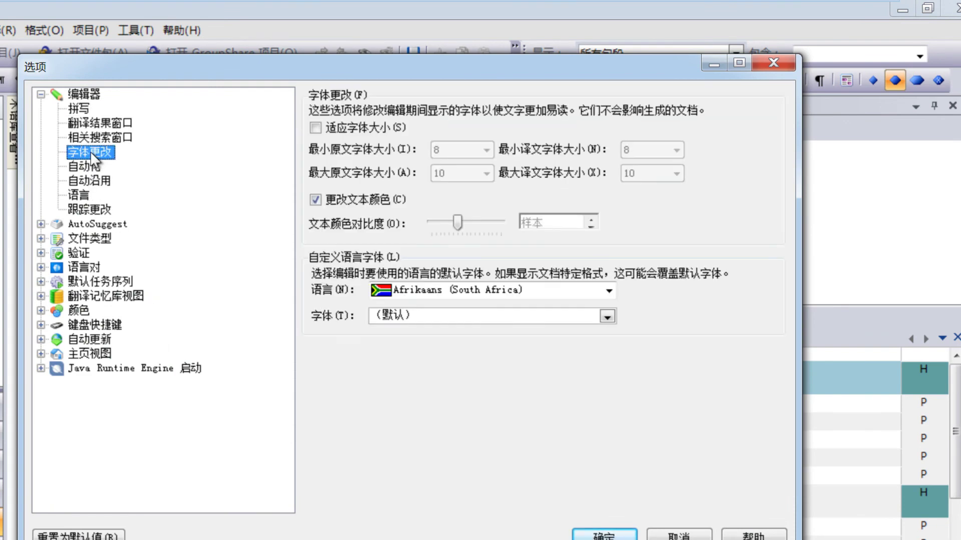
{"action": "left_click", "coordinate": [316, 129]}
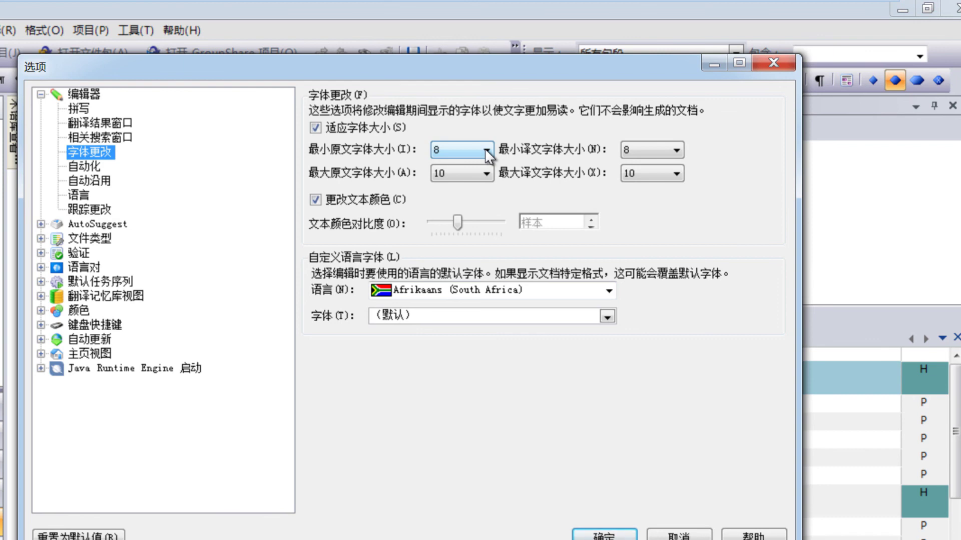
{"action": "left_click", "coordinate": [486, 150]}
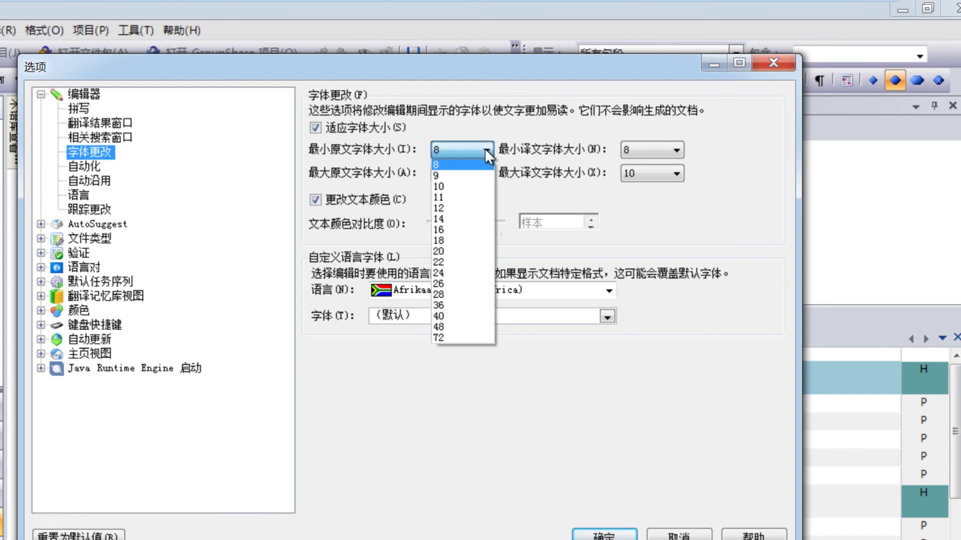
{"action": "left_click", "coordinate": [450, 219]}
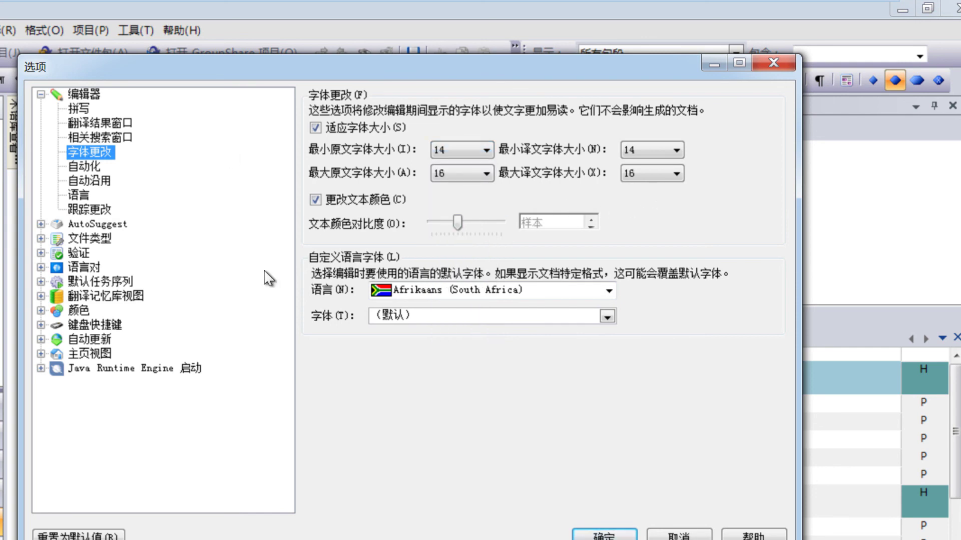
Step: Set both source and target font sizes of the translation results window to 16 and apply the options
{"action": "left_click", "coordinate": [98, 125]}
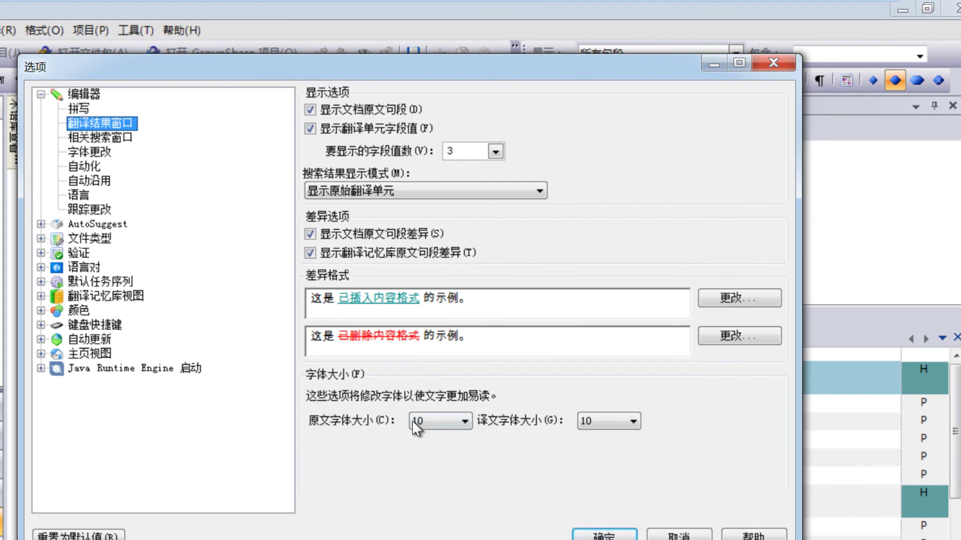
{"action": "left_click", "coordinate": [464, 422]}
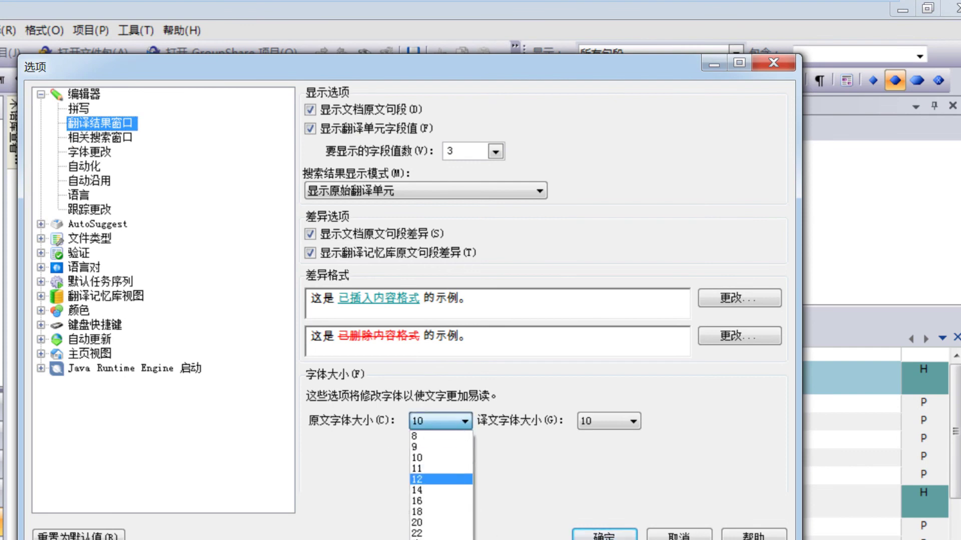
{"action": "left_click", "coordinate": [436, 501]}
{"action": "left_click", "coordinate": [627, 425]}
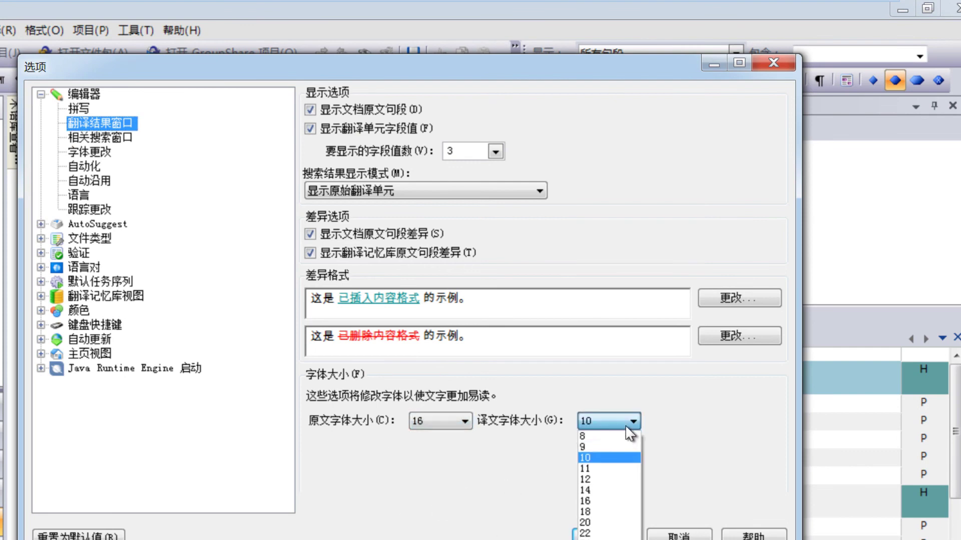
{"action": "left_click", "coordinate": [607, 501]}
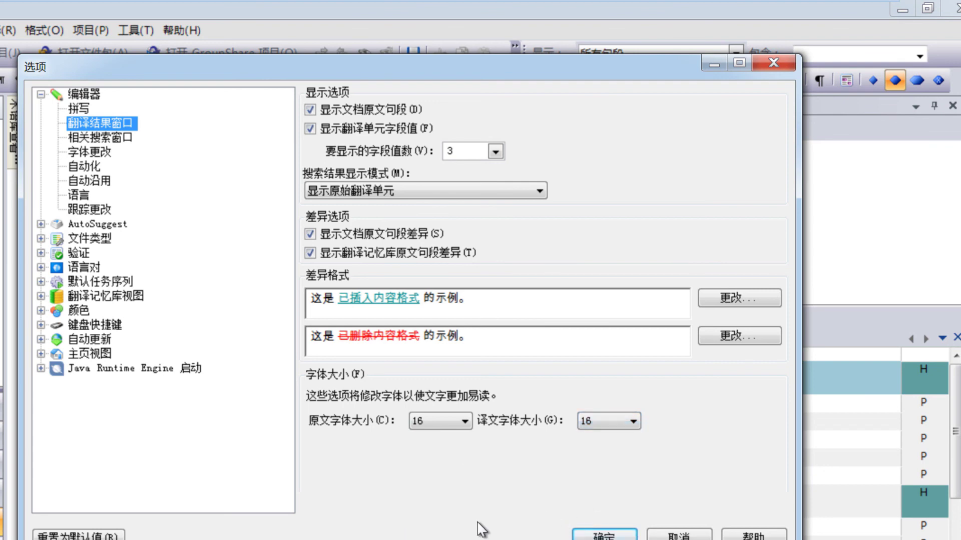
{"action": "left_click", "coordinate": [606, 536]}
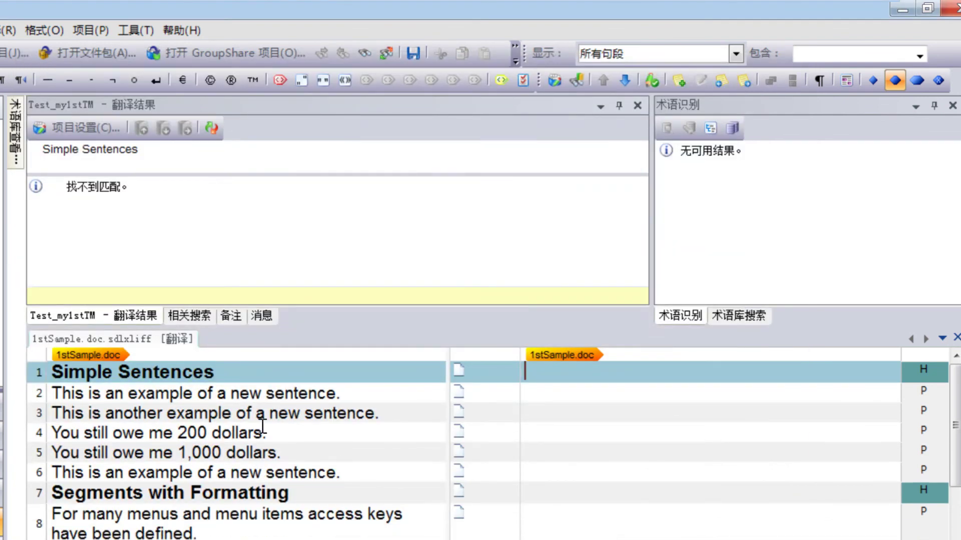
Step: Select a few words of the second source segment and collapse the editor's navigation pane
{"action": "left_click_drag", "start_coordinate": [183, 394], "coordinate": [265, 394]}
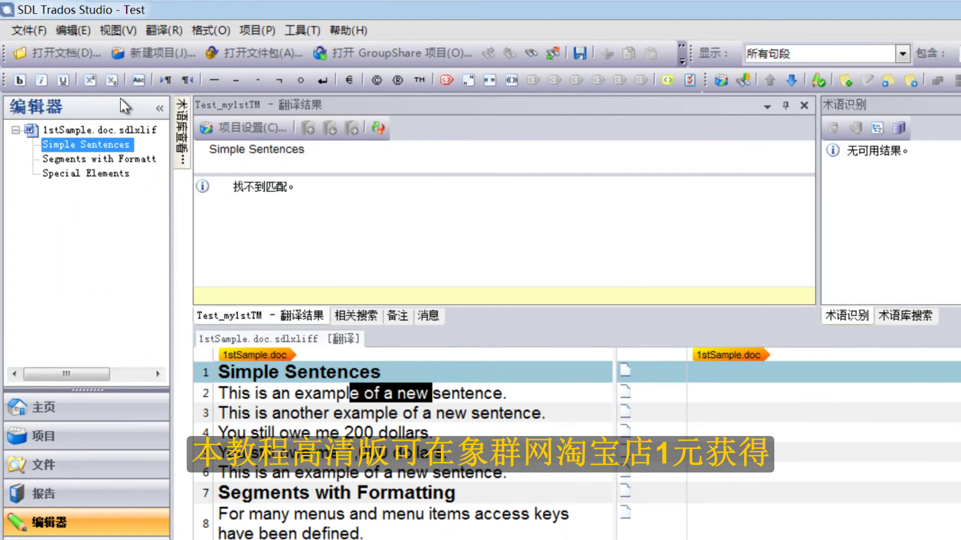
{"action": "left_click", "coordinate": [159, 111]}
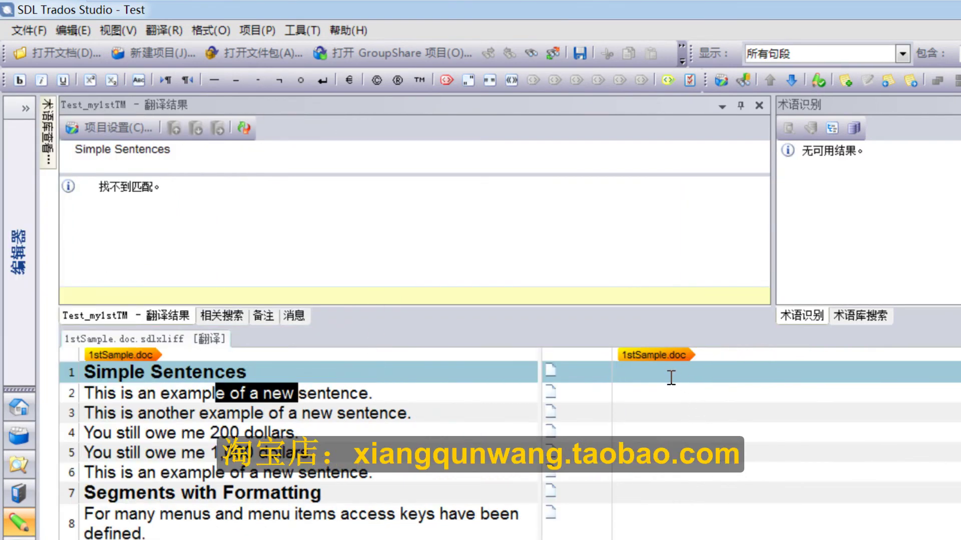